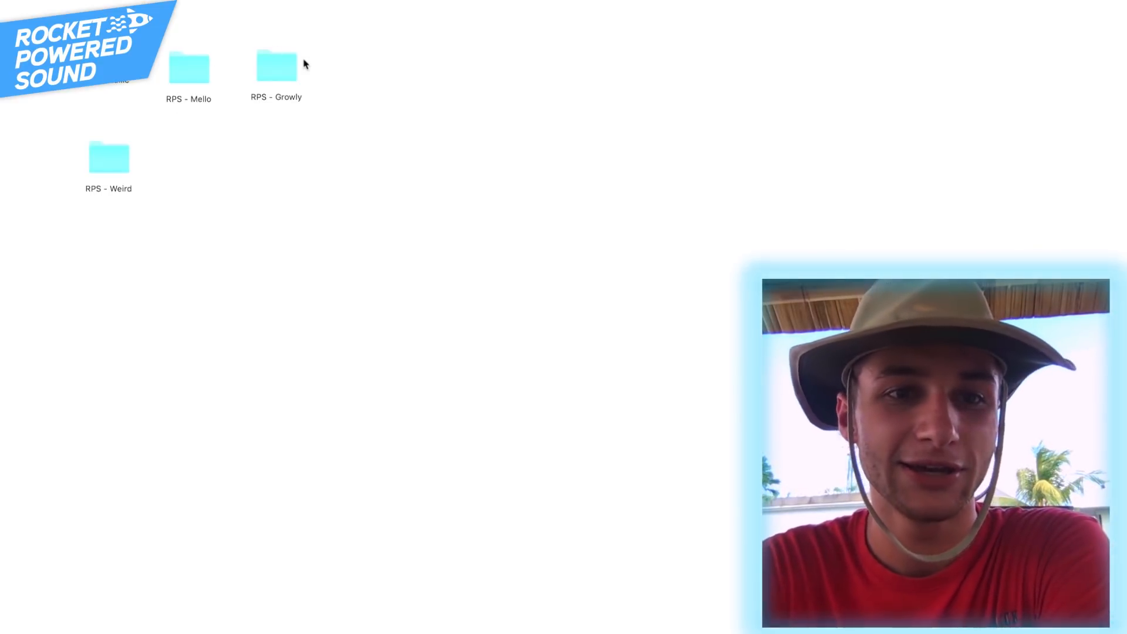
Step: Load RPS - Bubbly Boi.wav from the RPS - Growly folder into oscillator A as its wavetable
{"action": "double_click", "coordinate": [285, 68]}
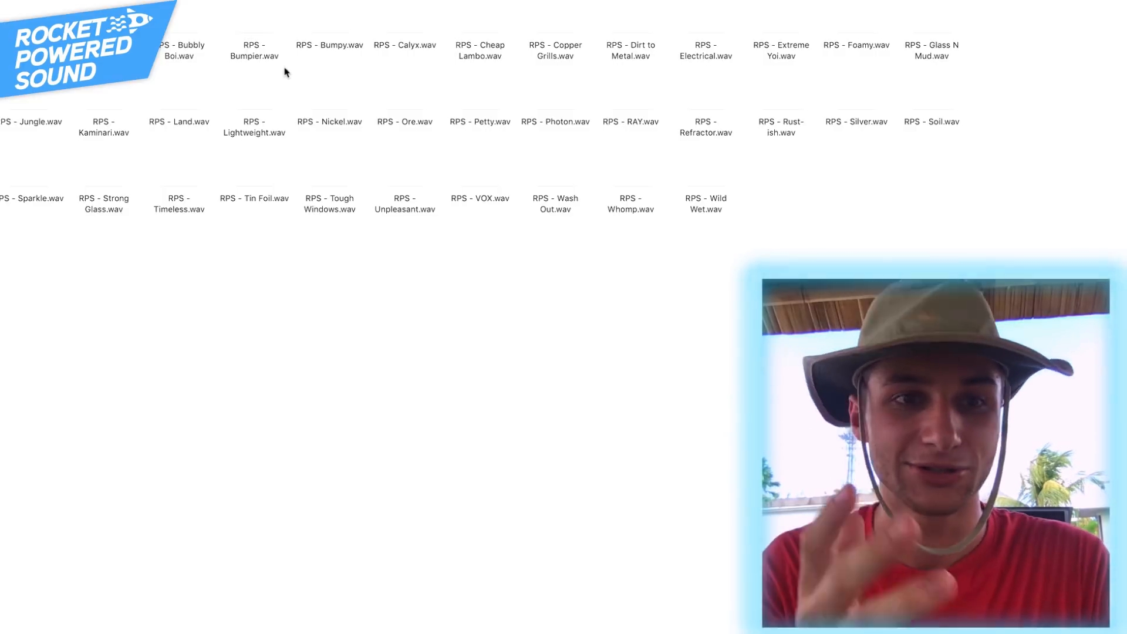
{"action": "mouse_move", "coordinate": [552, 97]}
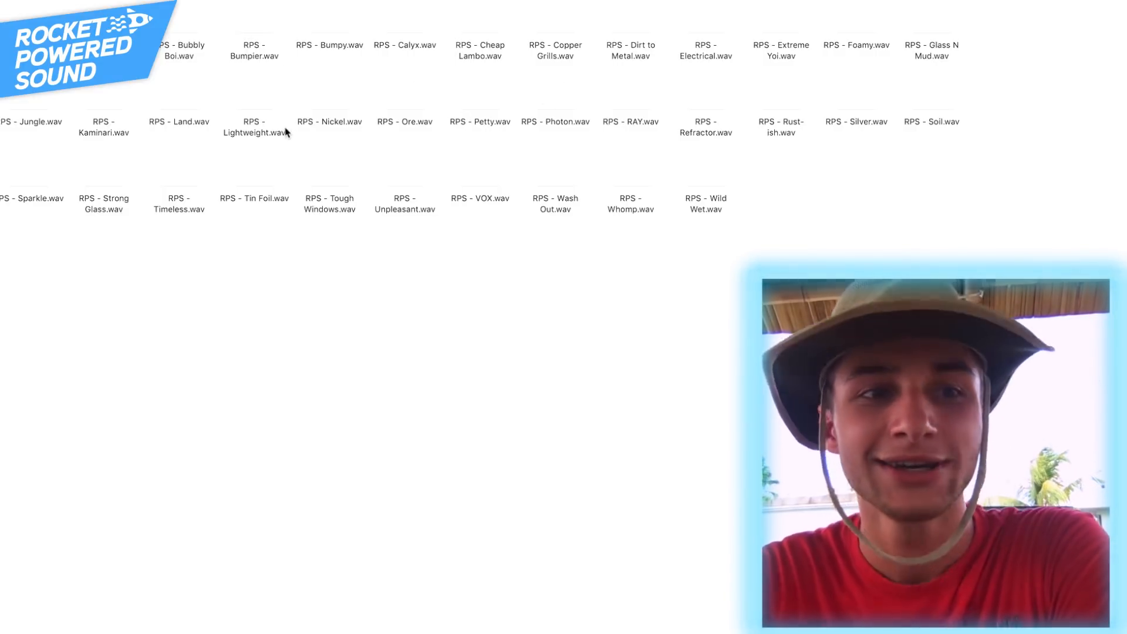
{"action": "left_click_drag", "start_coordinate": [179, 29], "coordinate": [292, 191]}
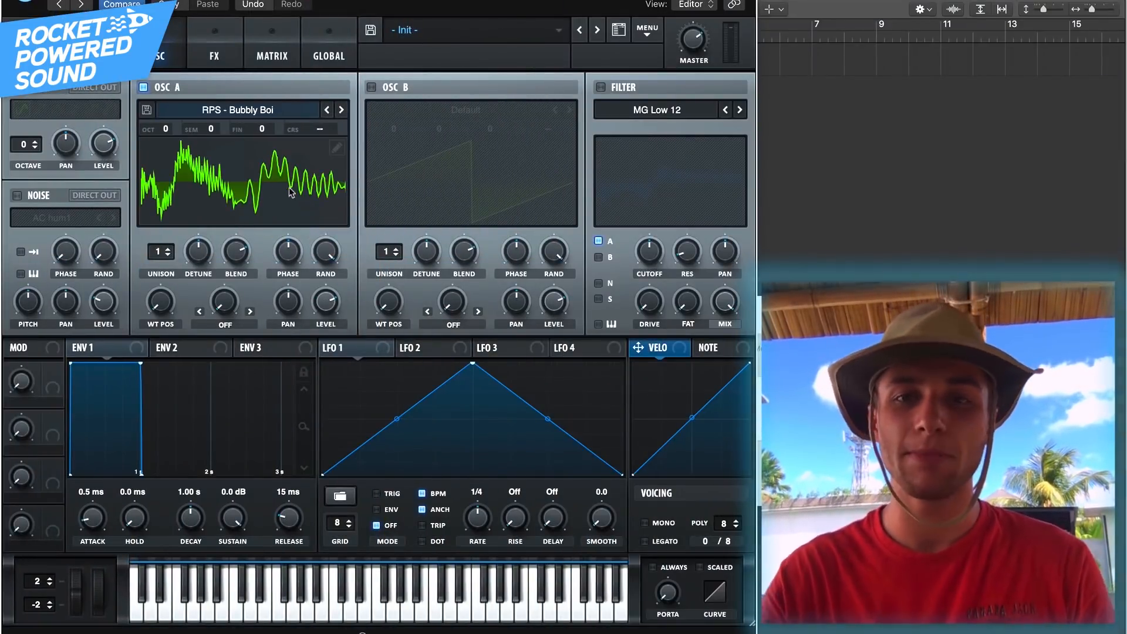
Step: Sweep oscillator A's wavetable position to preview the Bubbly Boi frames, resetting it to the start and closing Musical Typing
{"action": "left_click_drag", "start_coordinate": [142, 312], "coordinate": [142, 329]}
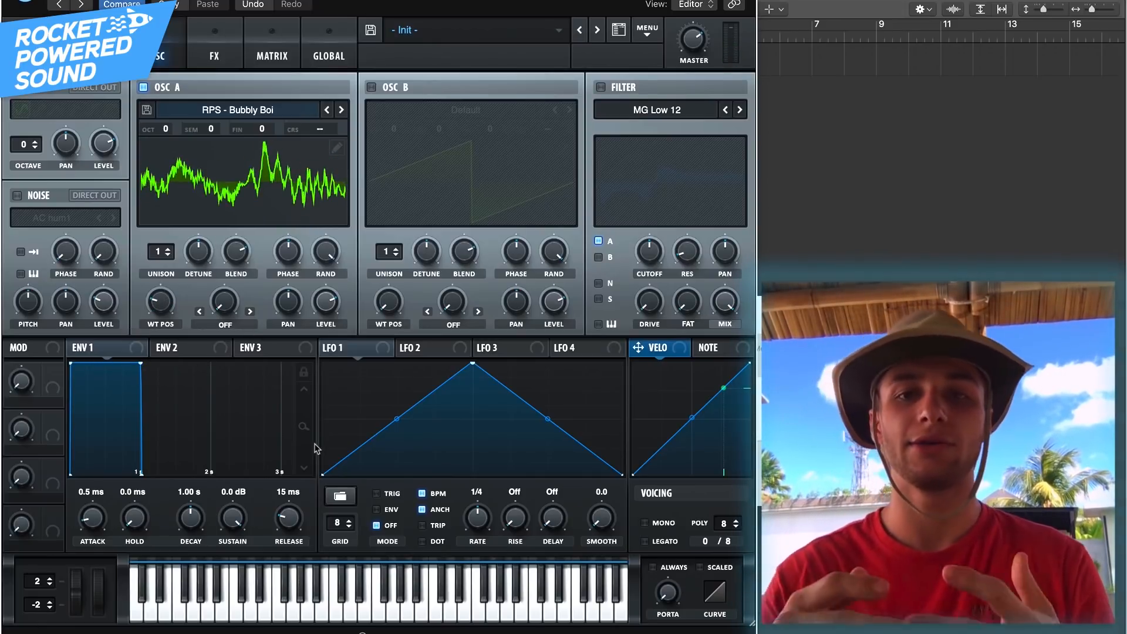
{"action": "left_click_drag", "start_coordinate": [161, 300], "coordinate": [171, 346]}
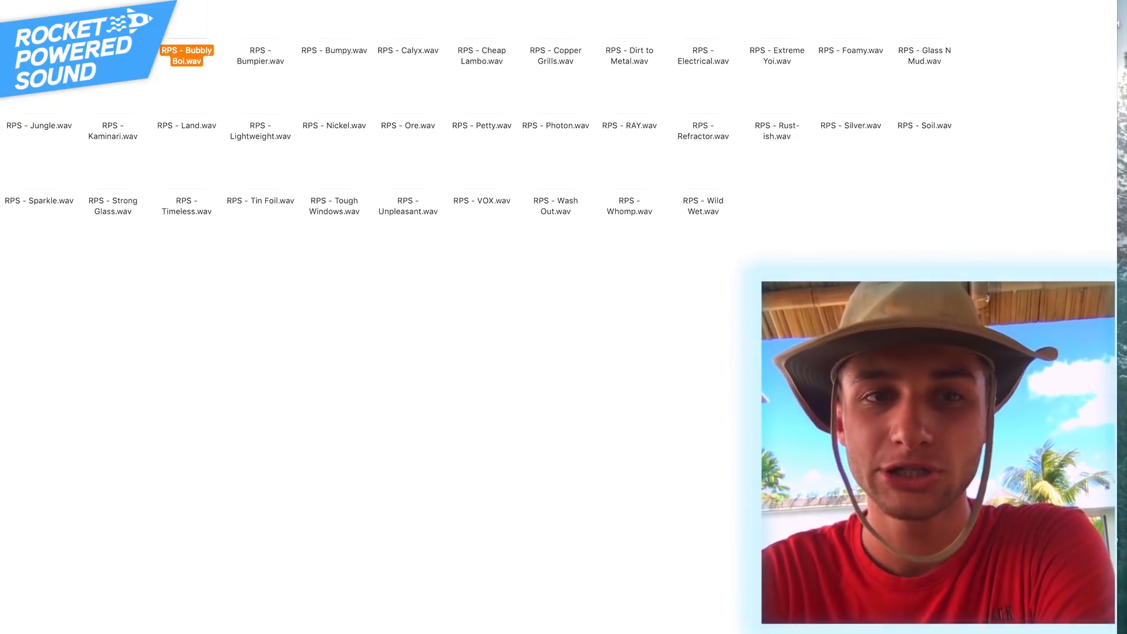
{"action": "key", "text": "ctrl+Right"}
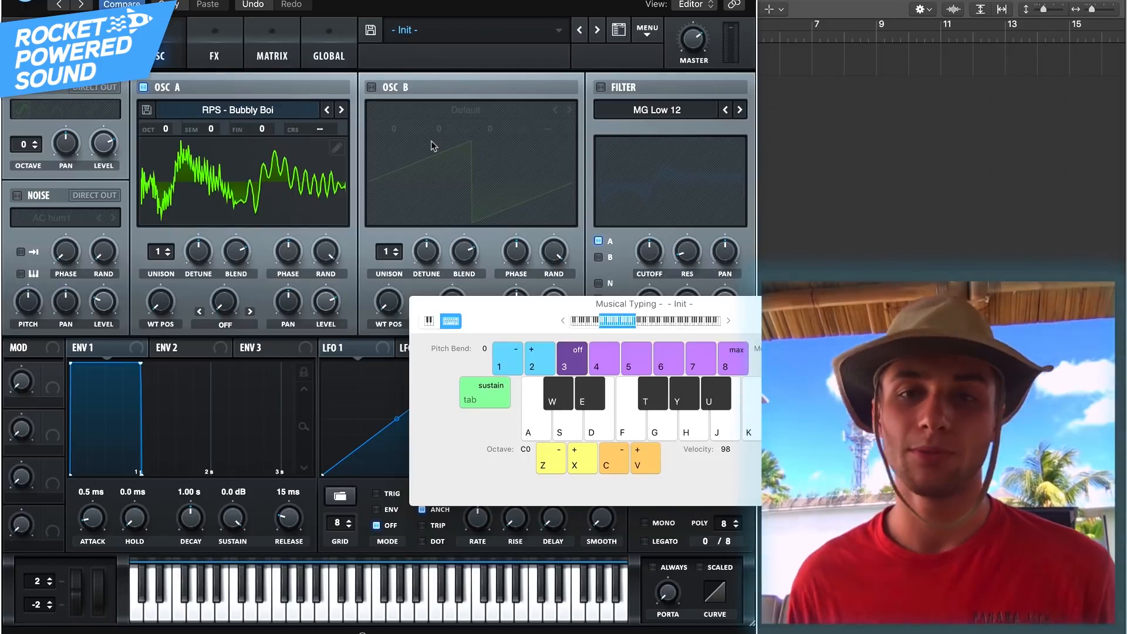
{"action": "key", "text": "super+k"}
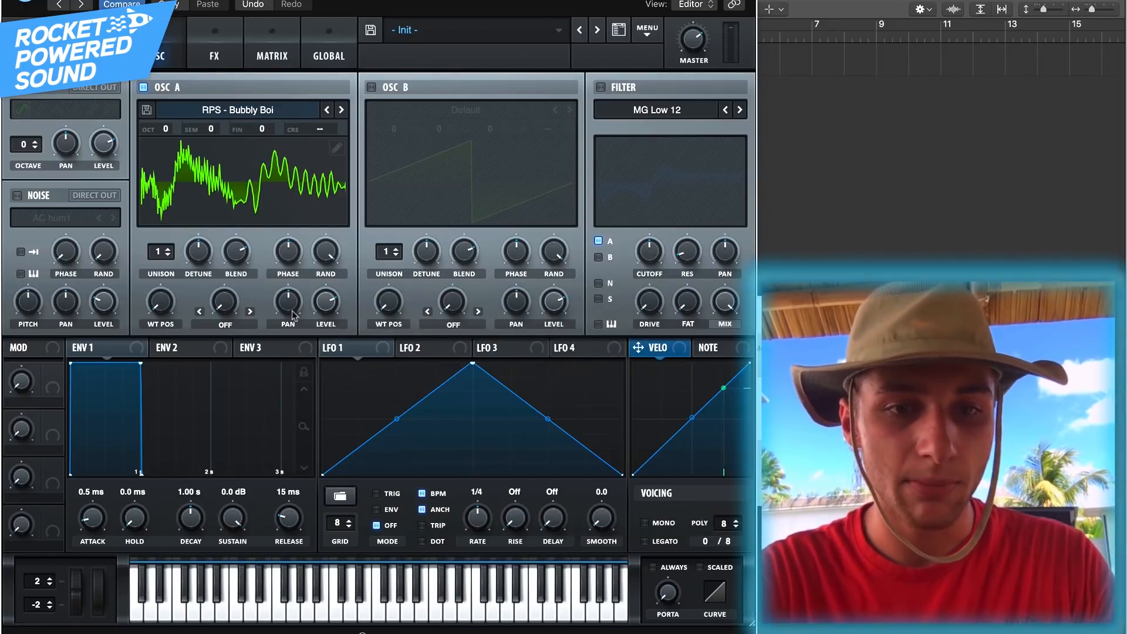
Step: Assign LFO 1 to oscillator A's level and shape it as a curved rise with a rounded fall in Trig mode
{"action": "left_click_drag", "start_coordinate": [379, 355], "coordinate": [326, 302]}
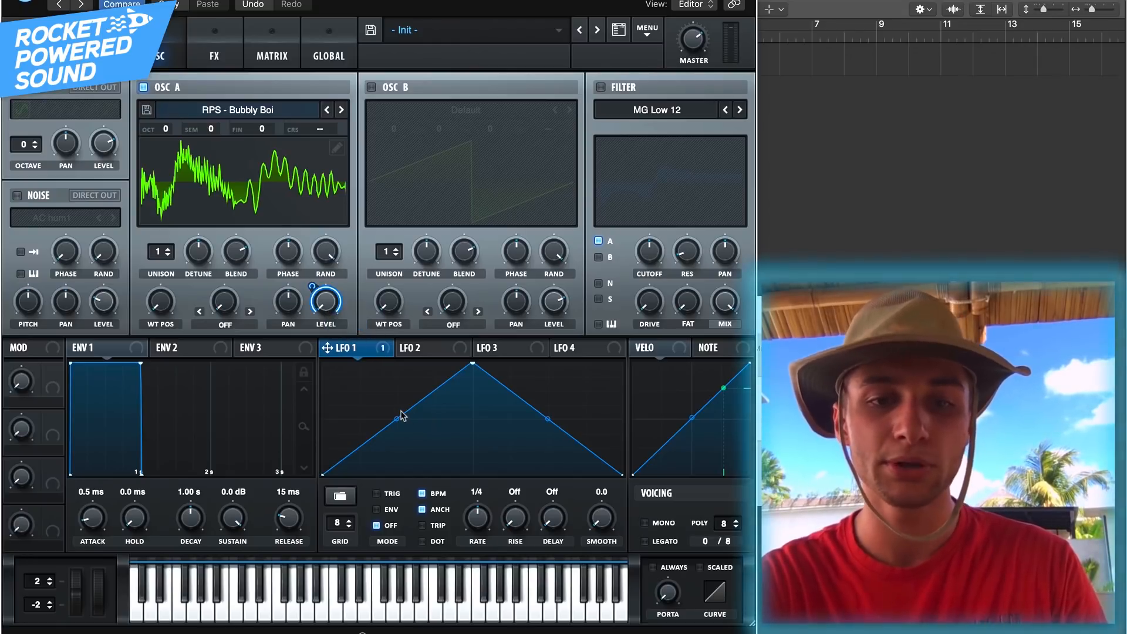
{"action": "double_click", "coordinate": [549, 419]}
{"action": "left_click_drag", "start_coordinate": [398, 419], "coordinate": [459, 467]}
{"action": "mouse_move", "coordinate": [511, 391]}
{"action": "left_mouse_down"}
{"action": "mouse_move", "coordinate": [516, 381]}
{"action": "mouse_move", "coordinate": [533, 388]}
{"action": "left_mouse_up"}
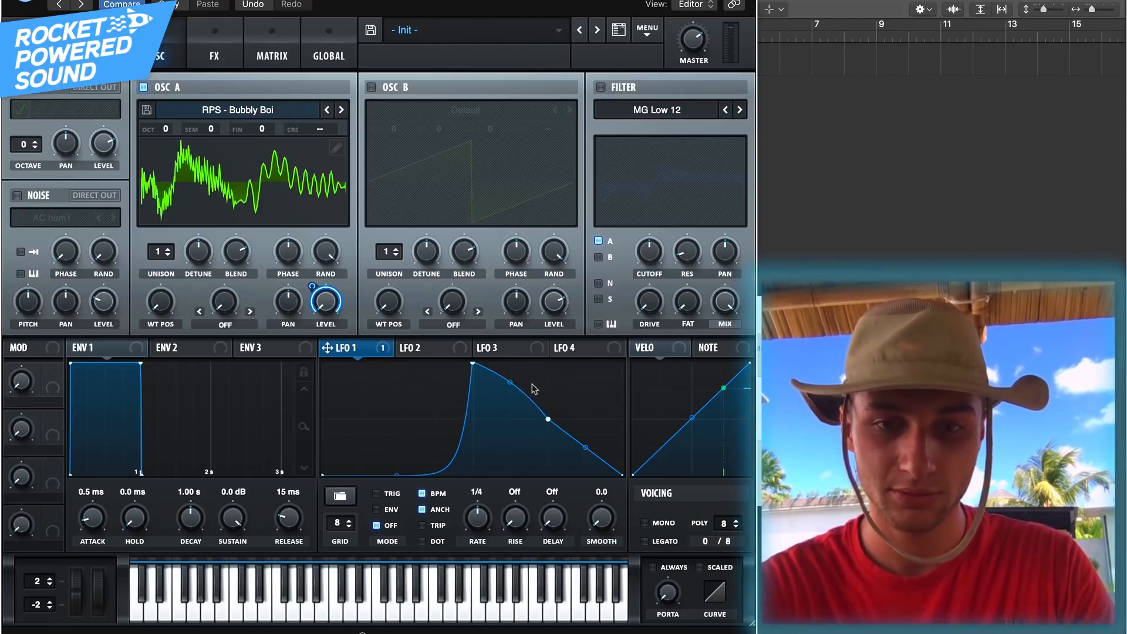
{"action": "left_click_drag", "start_coordinate": [583, 455], "coordinate": [585, 473]}
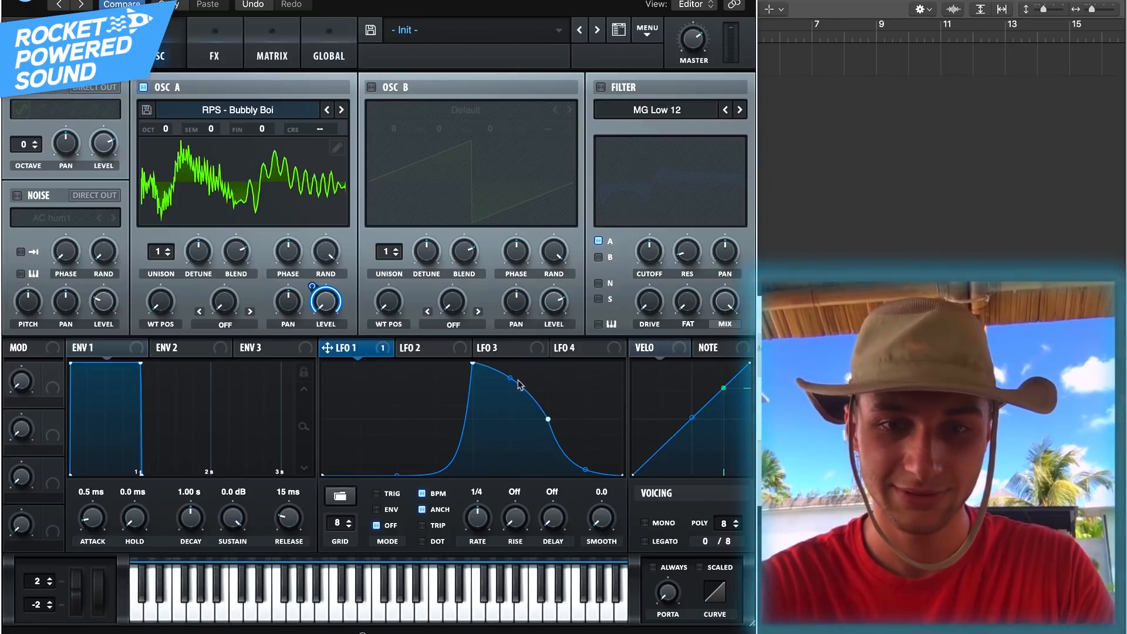
{"action": "left_click_drag", "start_coordinate": [398, 473], "coordinate": [392, 451]}
{"action": "left_click", "coordinate": [394, 495]}
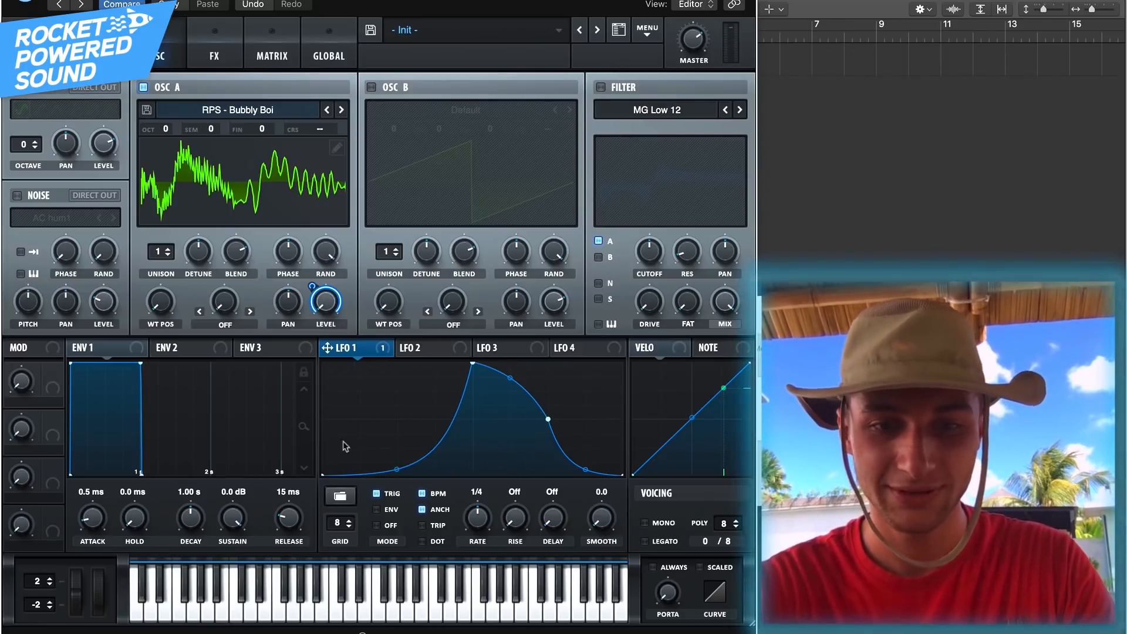
Step: Set oscillator A's unison to 9 voices and raise its detune slightly
{"action": "left_click_drag", "start_coordinate": [157, 262], "coordinate": [234, 220]}
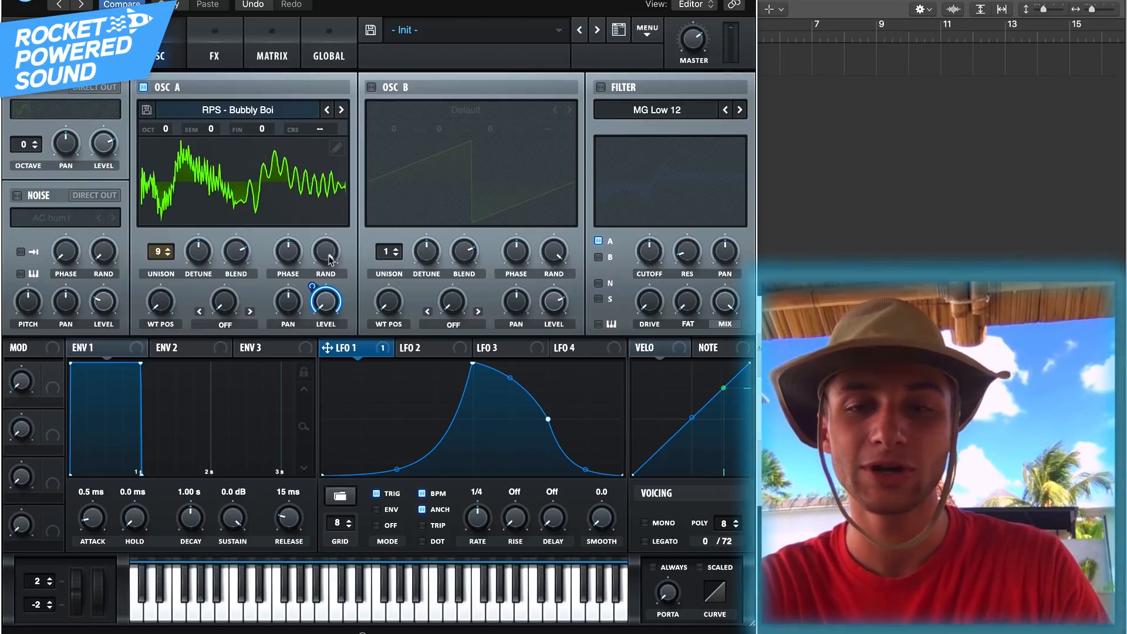
{"action": "mouse_move", "coordinate": [331, 253]}
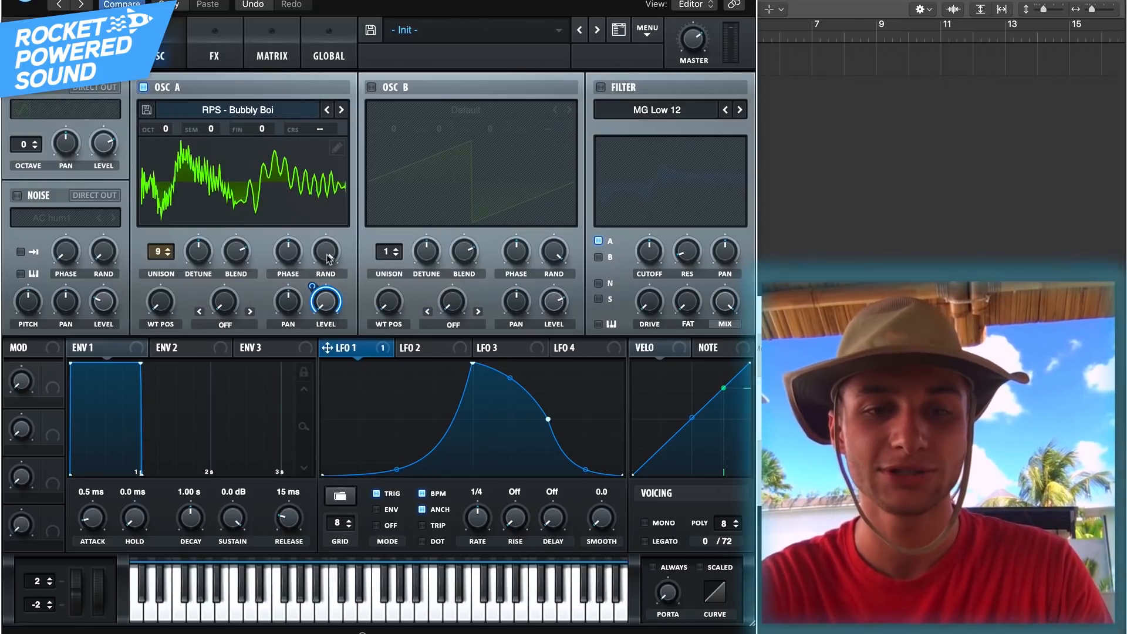
{"action": "left_click_drag", "start_coordinate": [199, 252], "coordinate": [201, 249]}
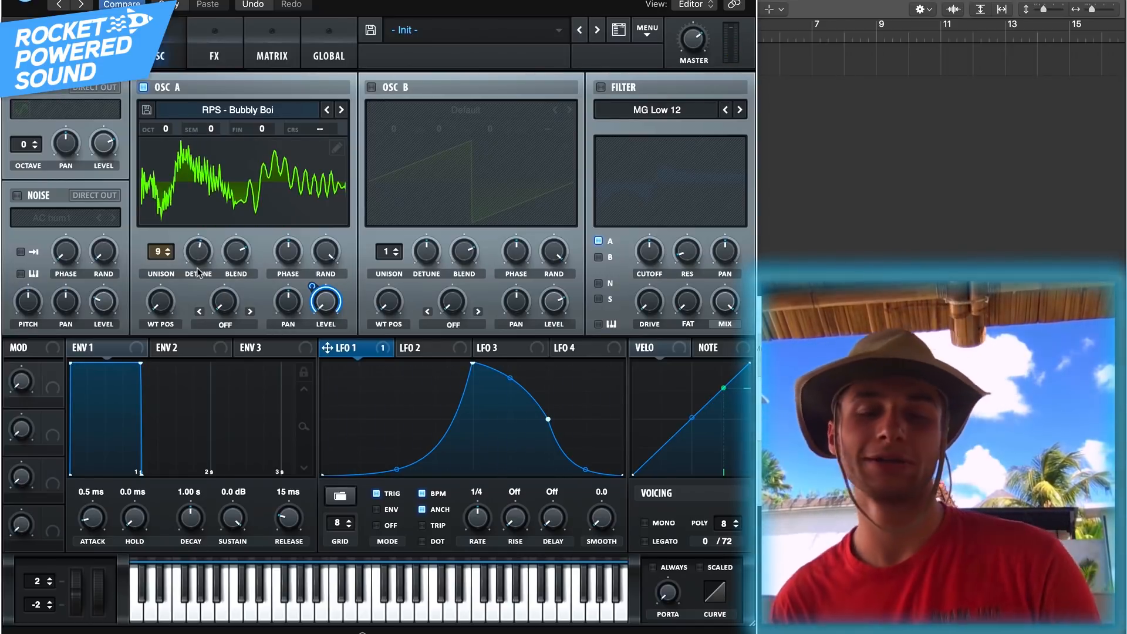
Step: Set oscillator A's warp mode to Asym - with a warp amount of about -63%
{"action": "left_click", "coordinate": [224, 325]}
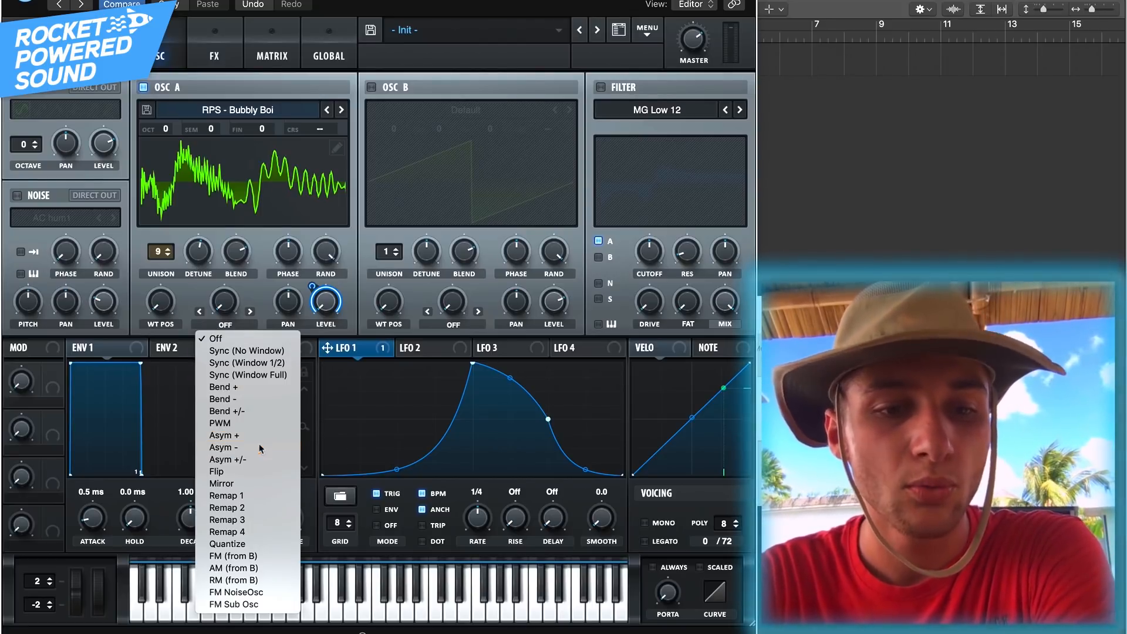
{"action": "left_click", "coordinate": [223, 447]}
{"action": "left_click_drag", "start_coordinate": [235, 307], "coordinate": [280, 412]}
{"action": "left_click_drag", "start_coordinate": [231, 310], "coordinate": [280, 388]}
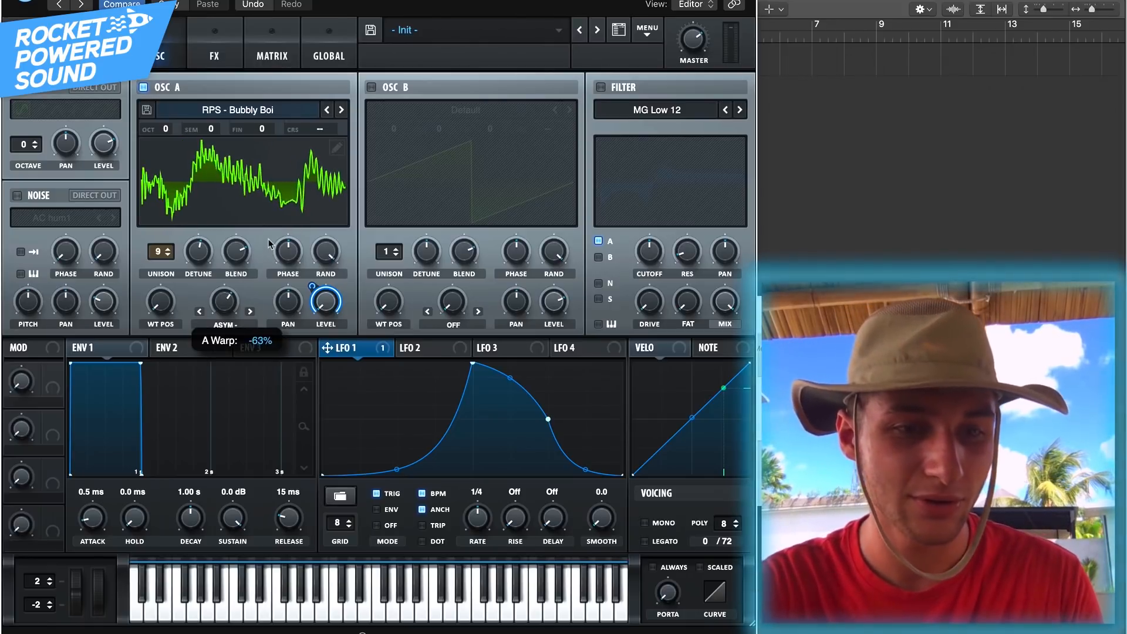
Step: Assign LFO 2 to oscillator A's warp amount
{"action": "left_click", "coordinate": [410, 349]}
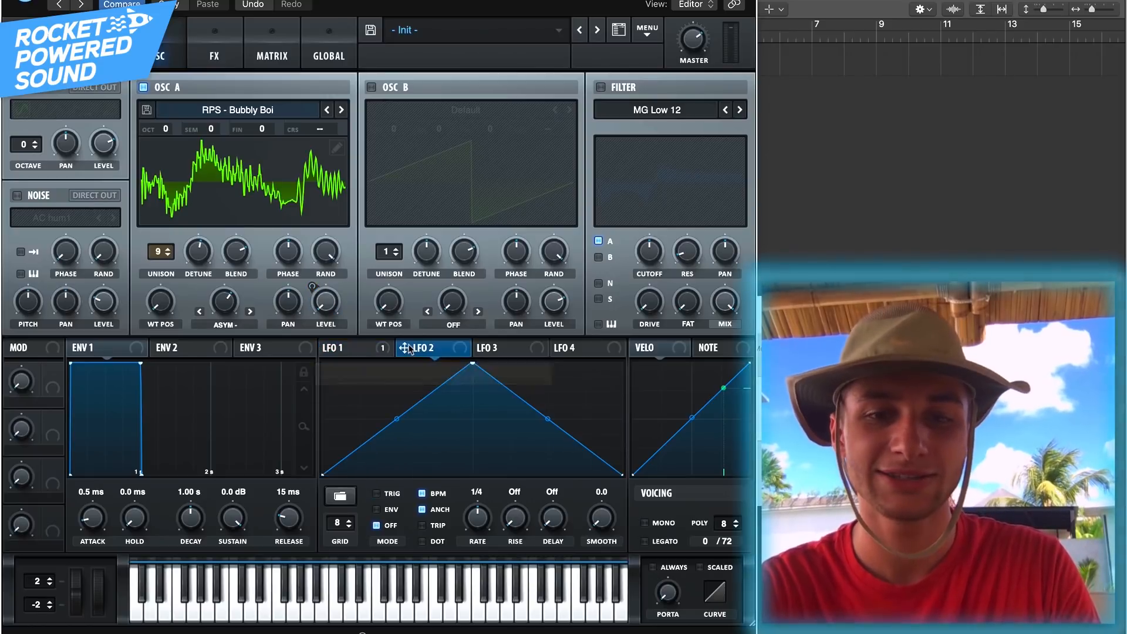
{"action": "left_click_drag", "start_coordinate": [412, 349], "coordinate": [199, 271]}
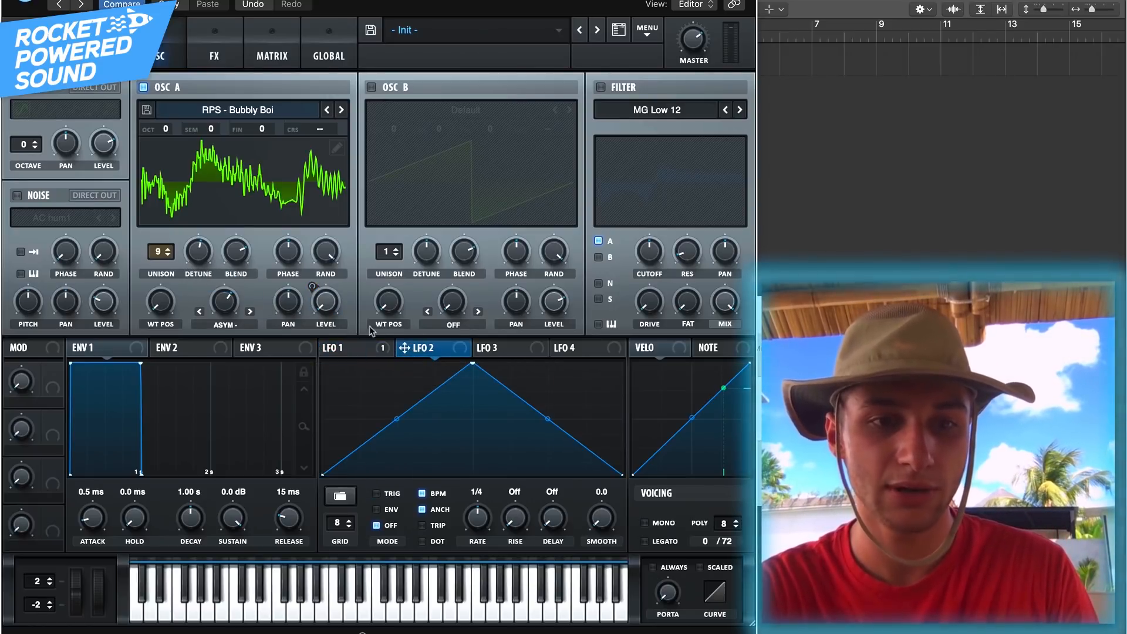
{"action": "left_click_drag", "start_coordinate": [433, 347], "coordinate": [203, 333]}
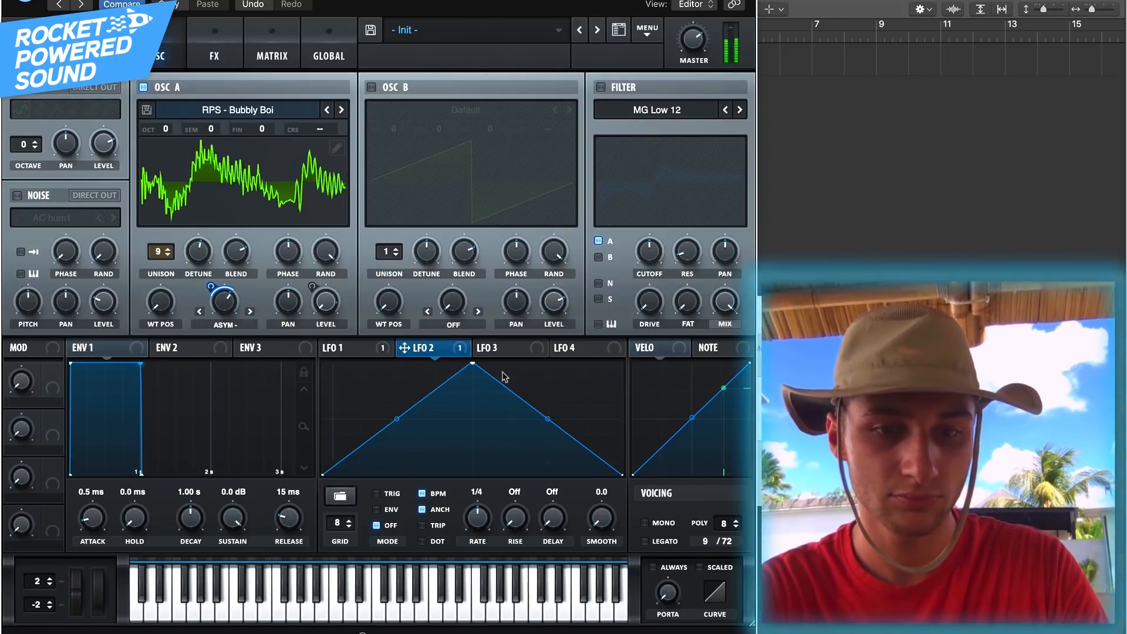
Step: Shape LFO 2 as a ramp peaking a quarter of the way through and holding, in Trig mode at rate 1/2
{"action": "left_click_drag", "start_coordinate": [622, 473], "coordinate": [621, 364]}
{"action": "left_click_drag", "start_coordinate": [472, 366], "coordinate": [391, 353]}
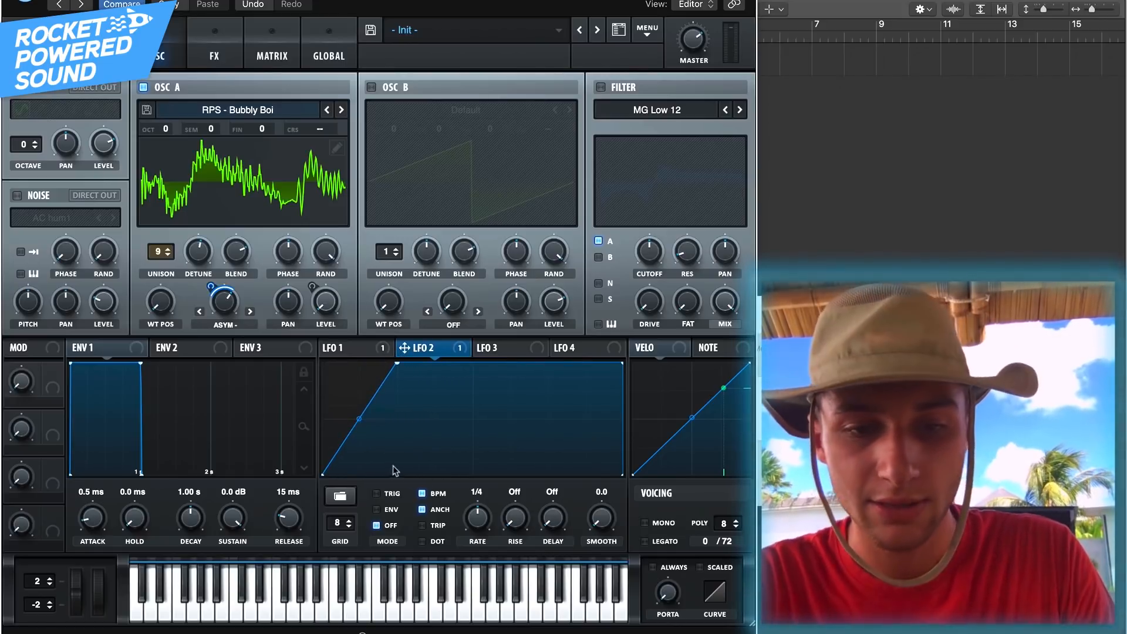
{"action": "mouse_move", "coordinate": [375, 516]}
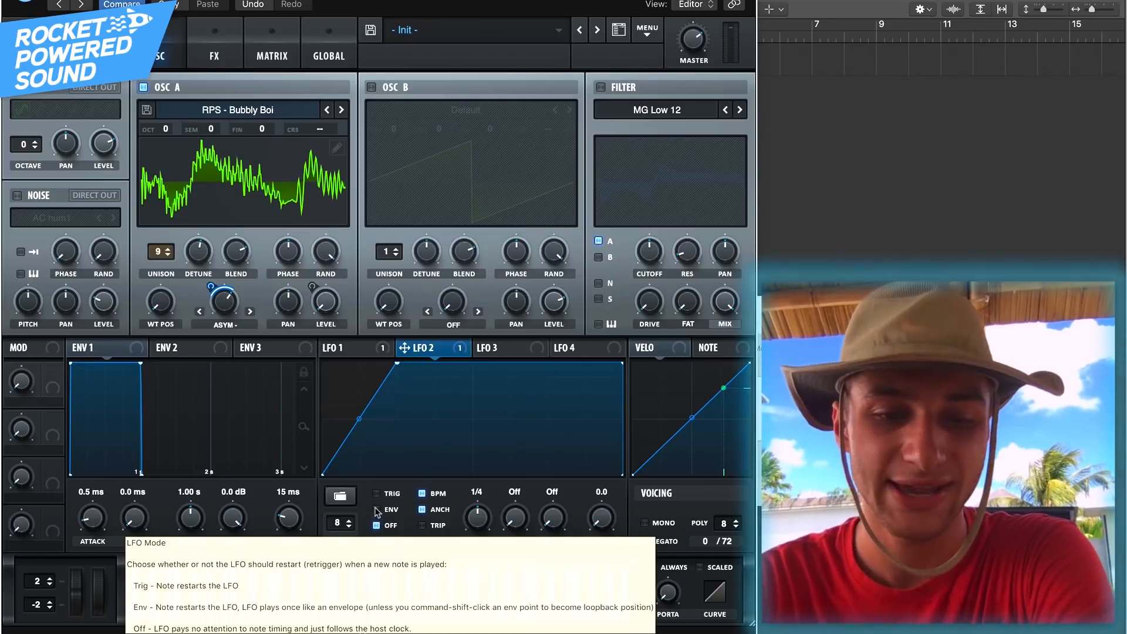
{"action": "left_click", "coordinate": [377, 494]}
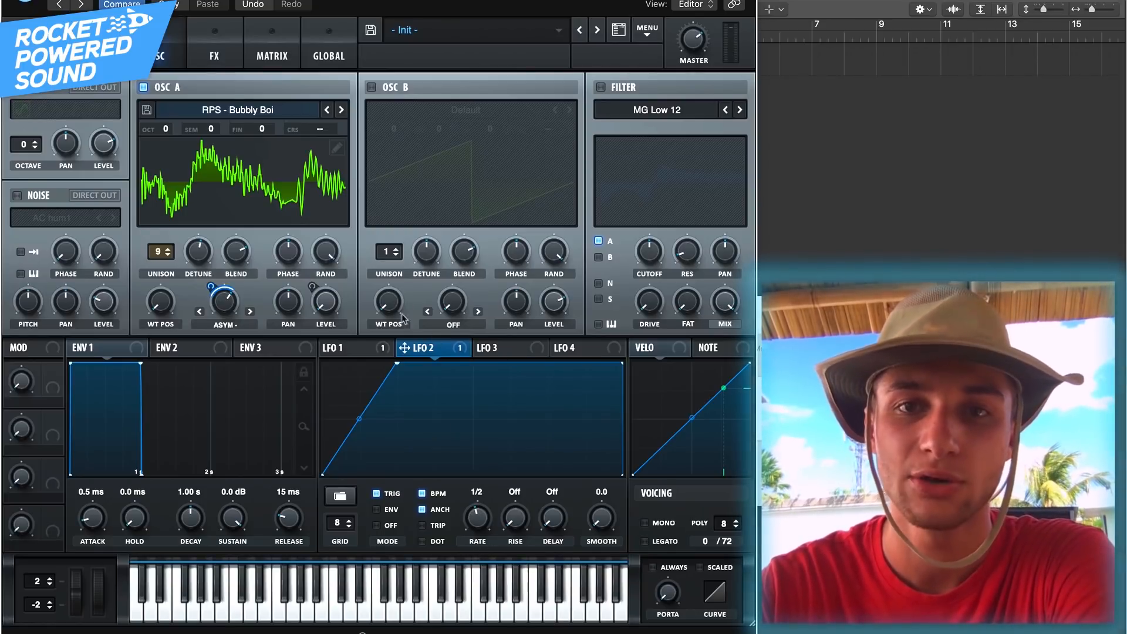
Step: Enable the sub oscillator with the second, rounded waveform and Direct Out, and modulate its level with LFO 1
{"action": "left_click", "coordinate": [348, 347]}
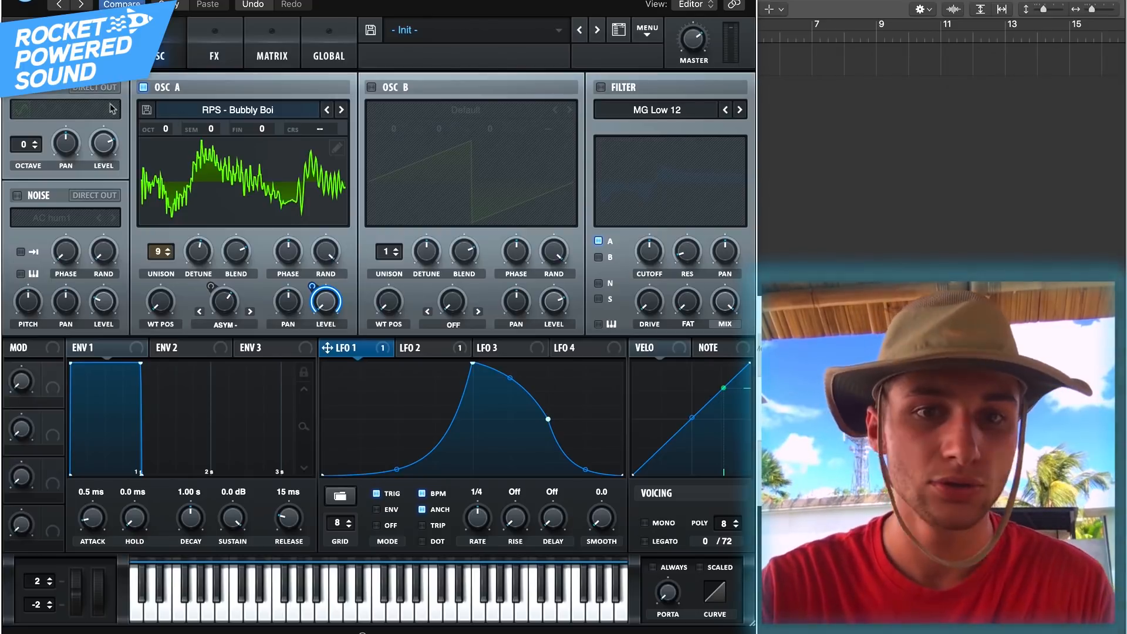
{"action": "left_click", "coordinate": [17, 86]}
{"action": "left_click", "coordinate": [41, 108]}
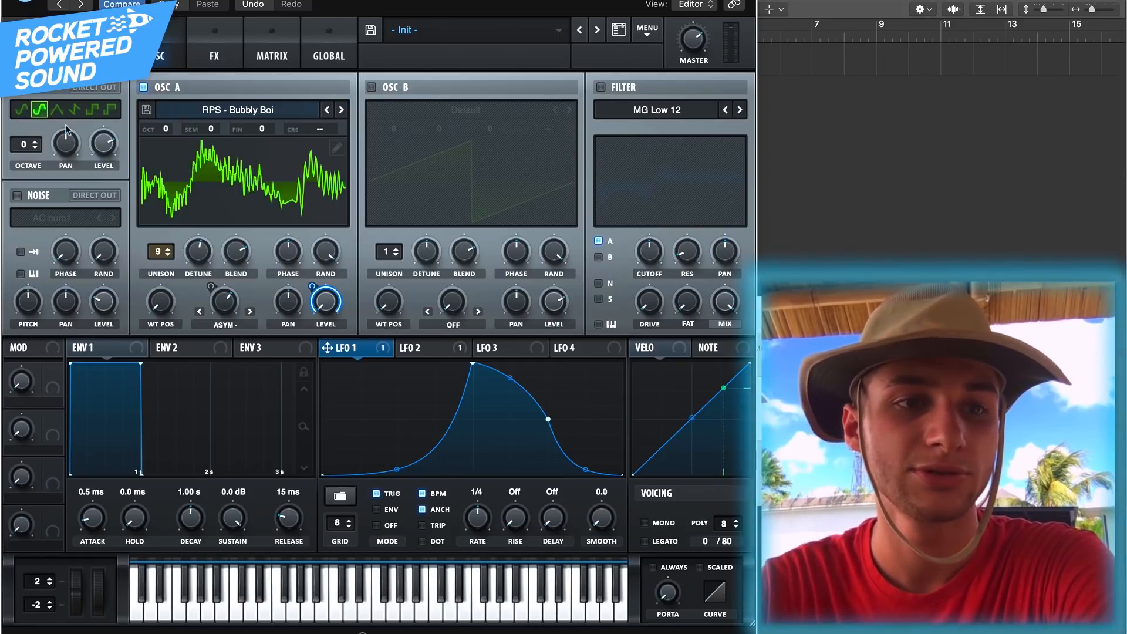
{"action": "left_click", "coordinate": [96, 88]}
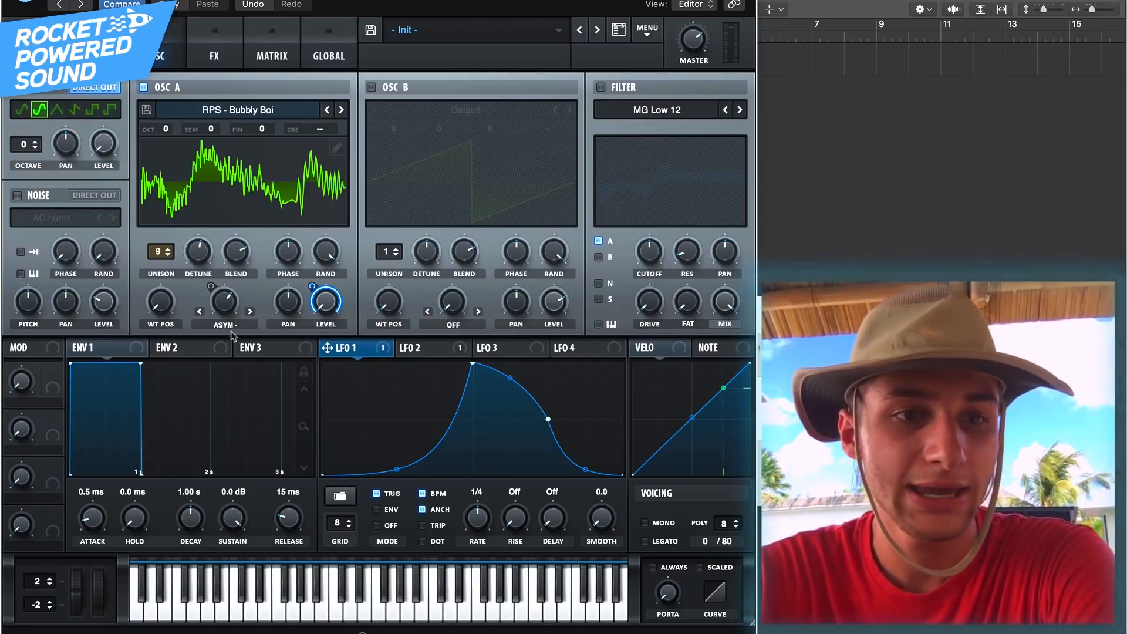
{"action": "left_click_drag", "start_coordinate": [355, 346], "coordinate": [104, 145]}
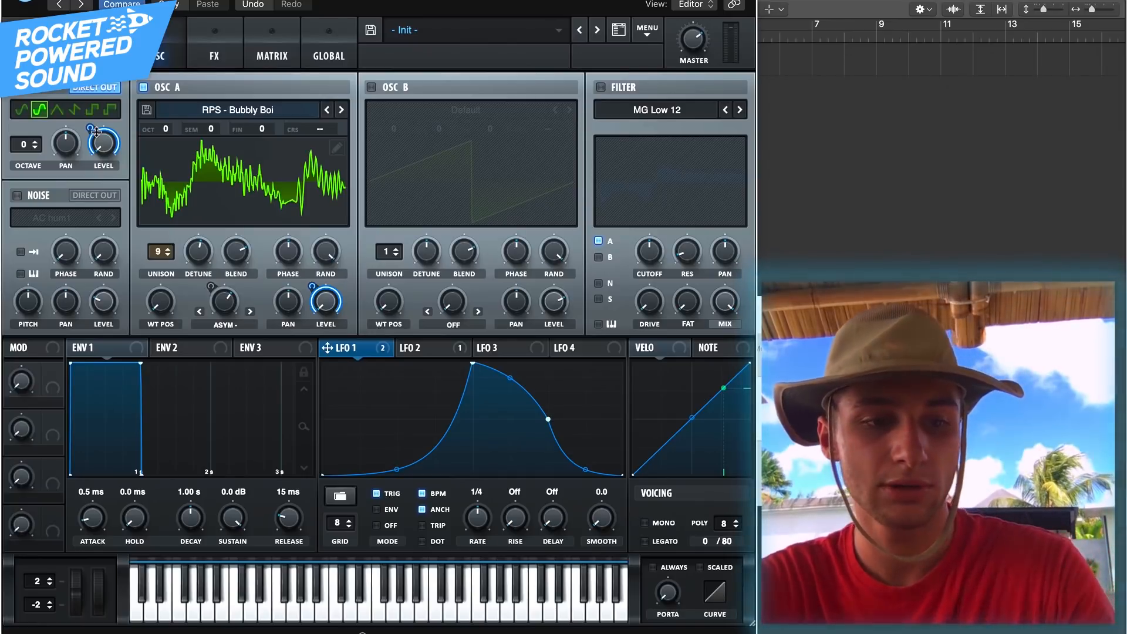
Step: Enable oscillator B and load RPS - Mellow PWM.wav from the RPS - Mello folder as its wavetable
{"action": "left_click", "coordinate": [371, 87]}
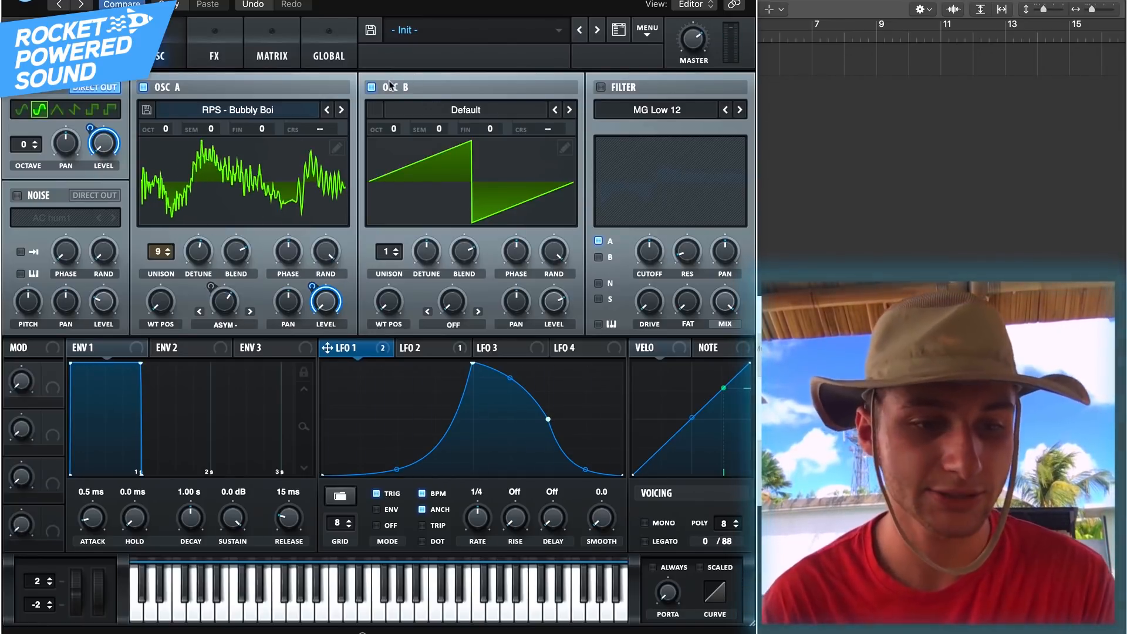
{"action": "left_click", "coordinate": [435, 109]}
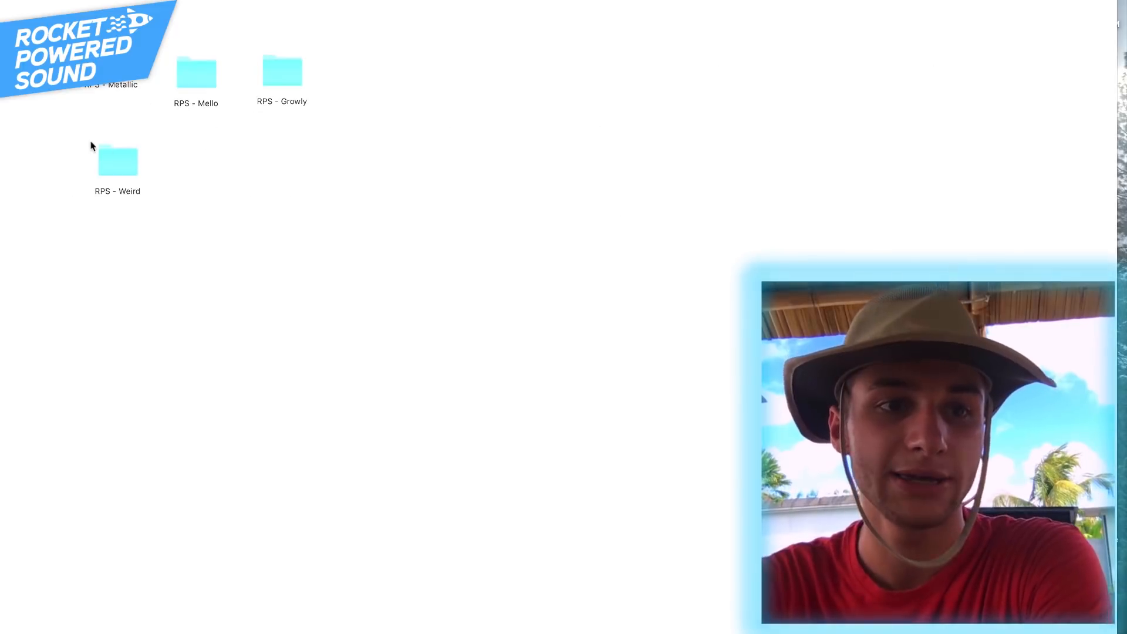
{"action": "double_click", "coordinate": [184, 73]}
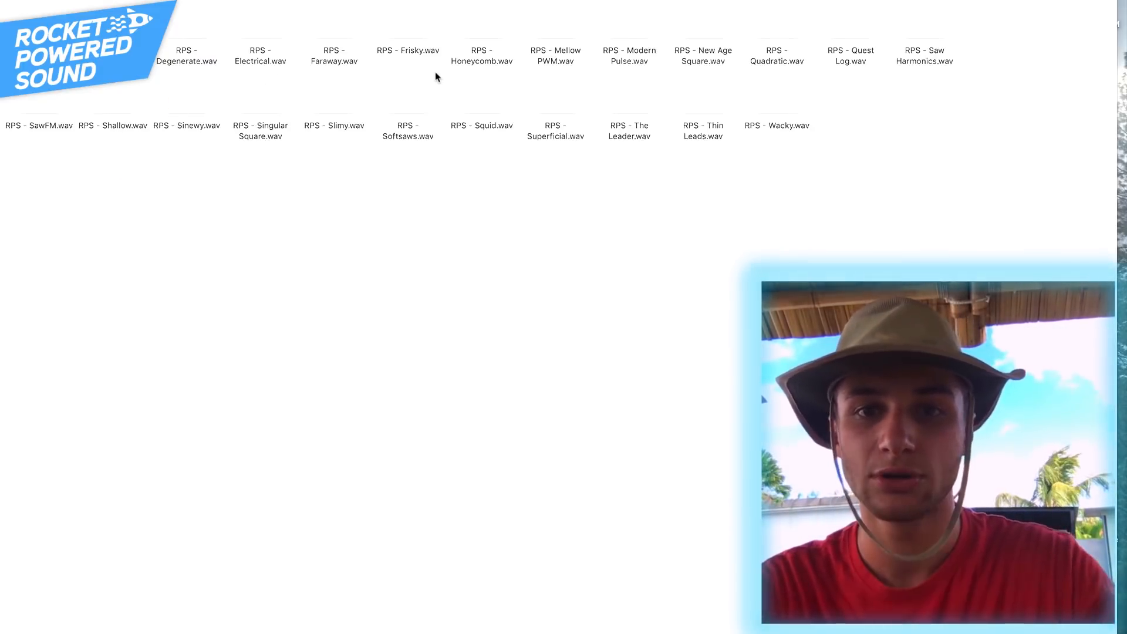
{"action": "left_click_drag", "start_coordinate": [556, 23], "coordinate": [1119, 192]}
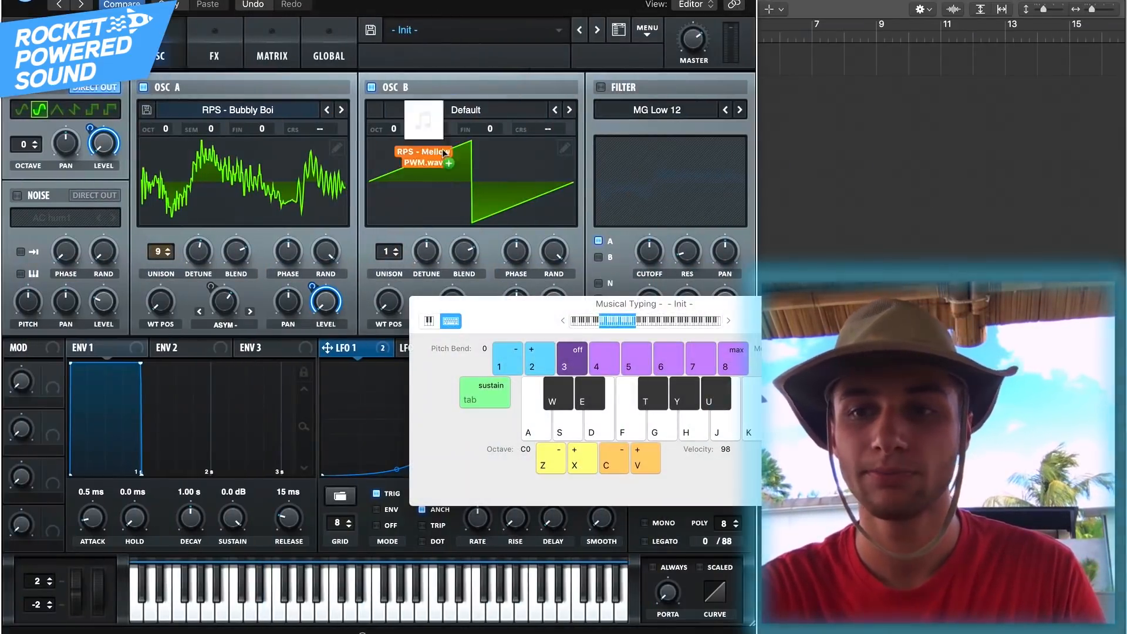
{"action": "left_click_drag", "start_coordinate": [378, 100], "coordinate": [464, 176]}
{"action": "key", "text": "super+k"}
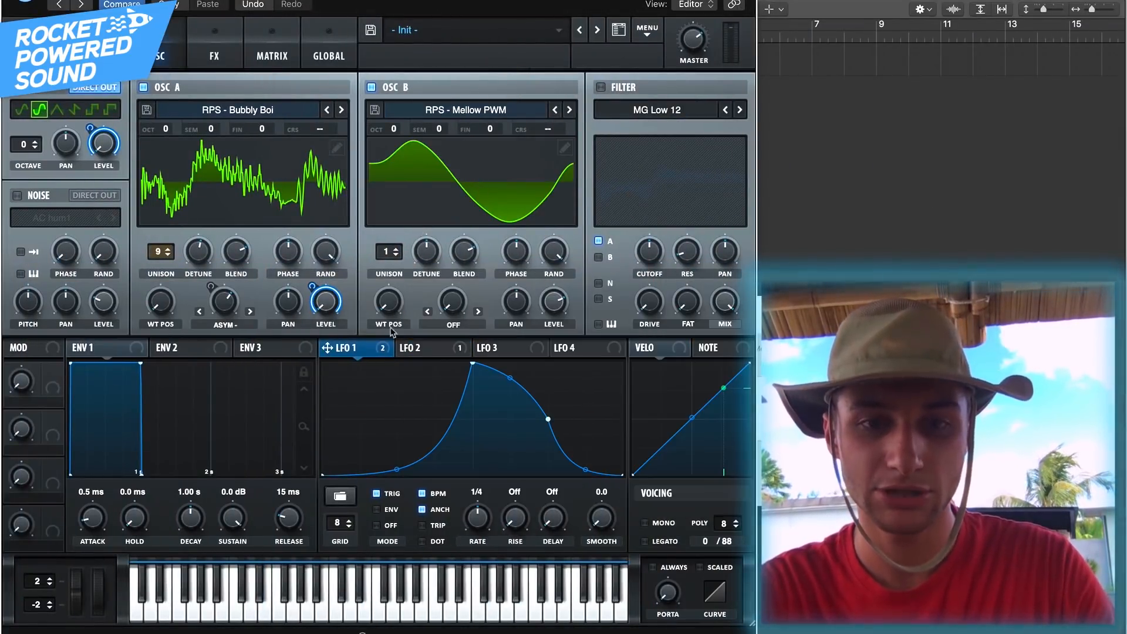
Step: Raise oscillator B's wavetable position slightly, lower its level to the minimum, and modulate that level with LFO 1
{"action": "left_click_drag", "start_coordinate": [385, 296], "coordinate": [397, 282]}
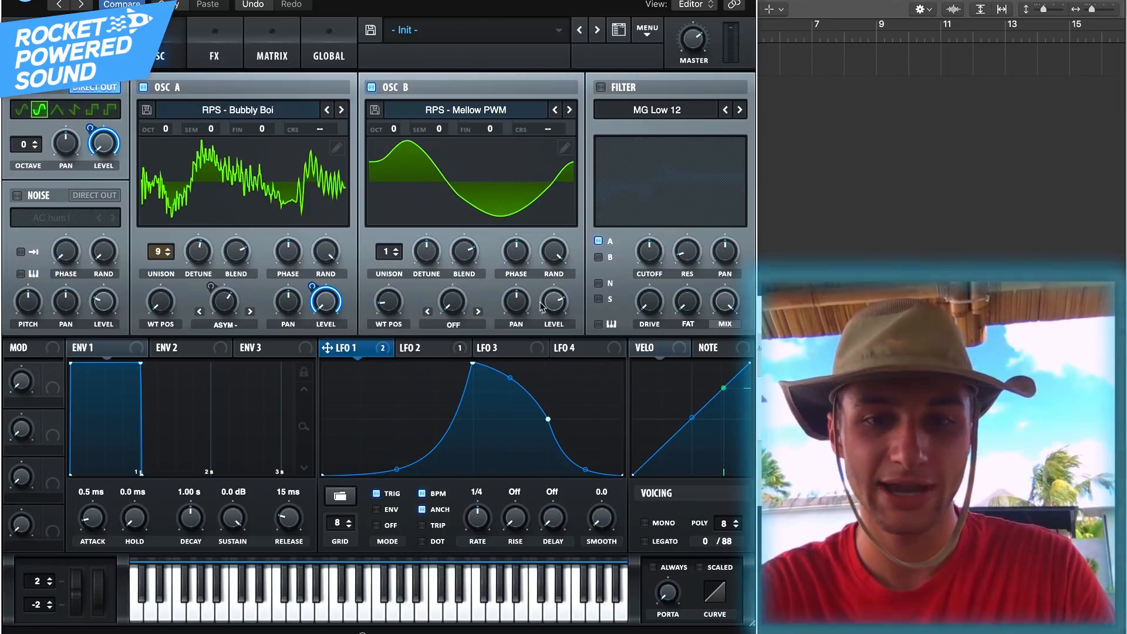
{"action": "left_click_drag", "start_coordinate": [541, 306], "coordinate": [501, 436]}
{"action": "left_click_drag", "start_coordinate": [342, 351], "coordinate": [530, 322]}
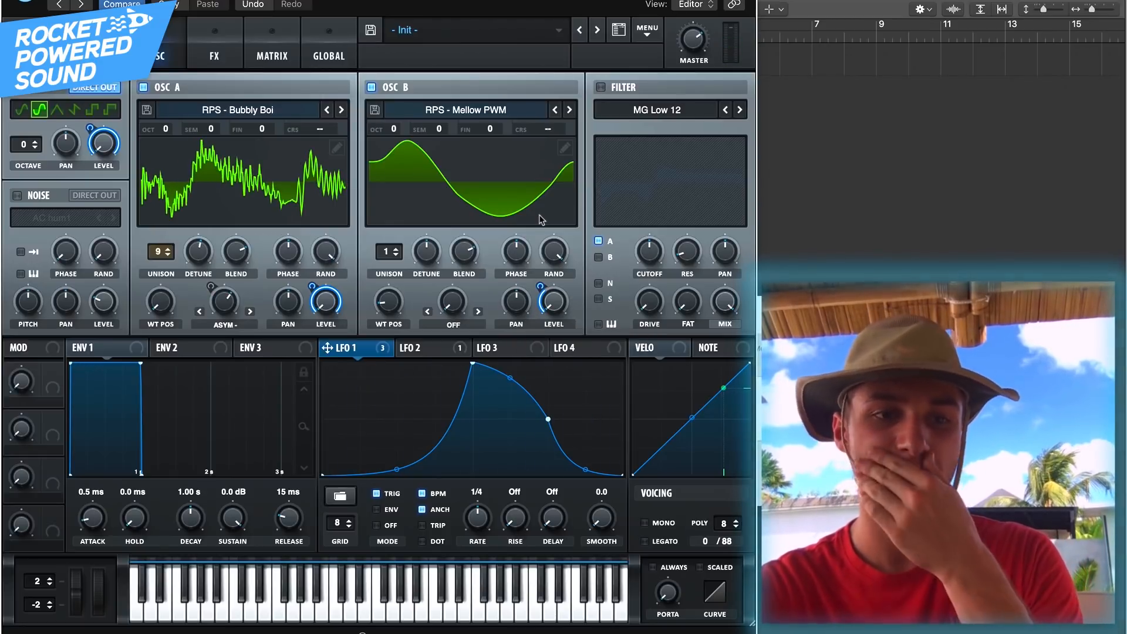
Step: Enable the filter with the Bandreject type and modulate its lowered cutoff with LFO 1
{"action": "left_click", "coordinate": [601, 87]}
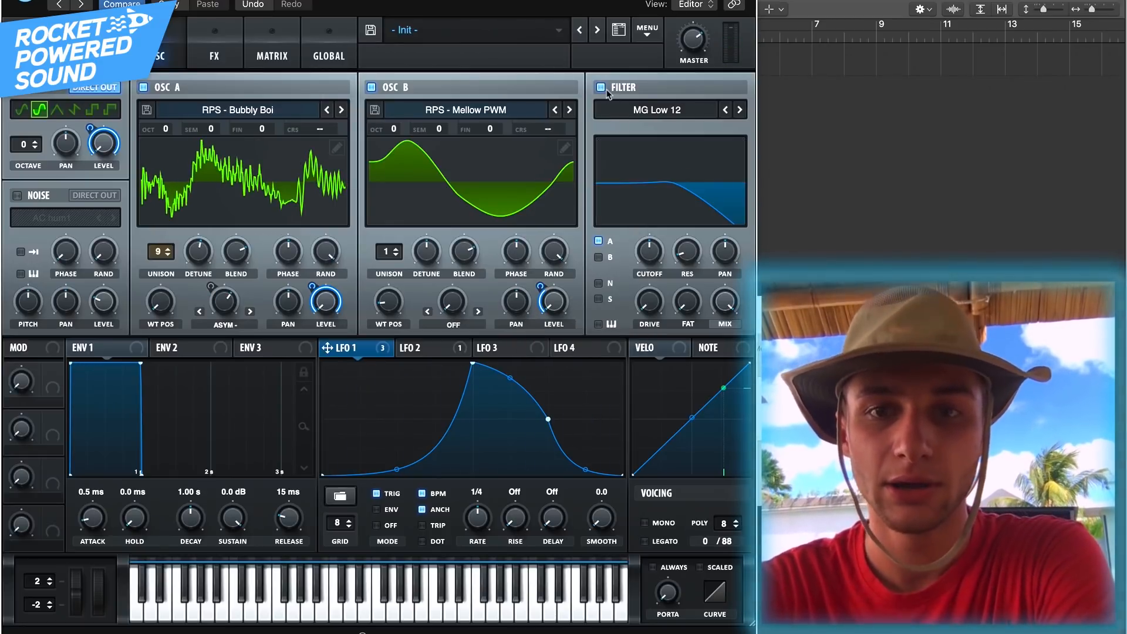
{"action": "left_click", "coordinate": [643, 111]}
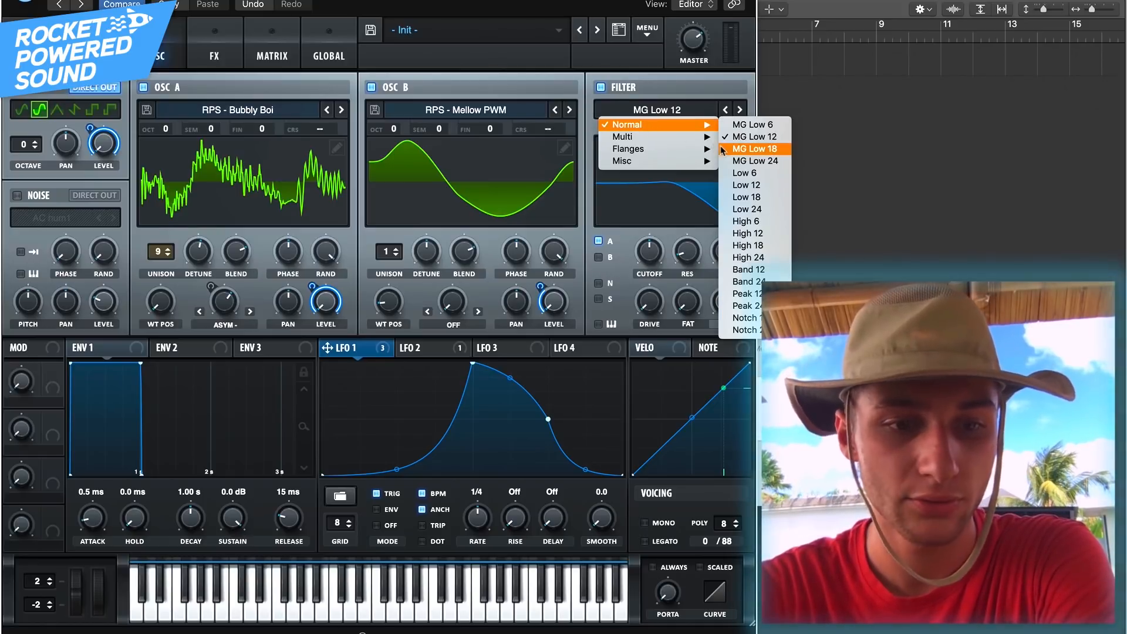
{"action": "mouse_move", "coordinate": [675, 129]}
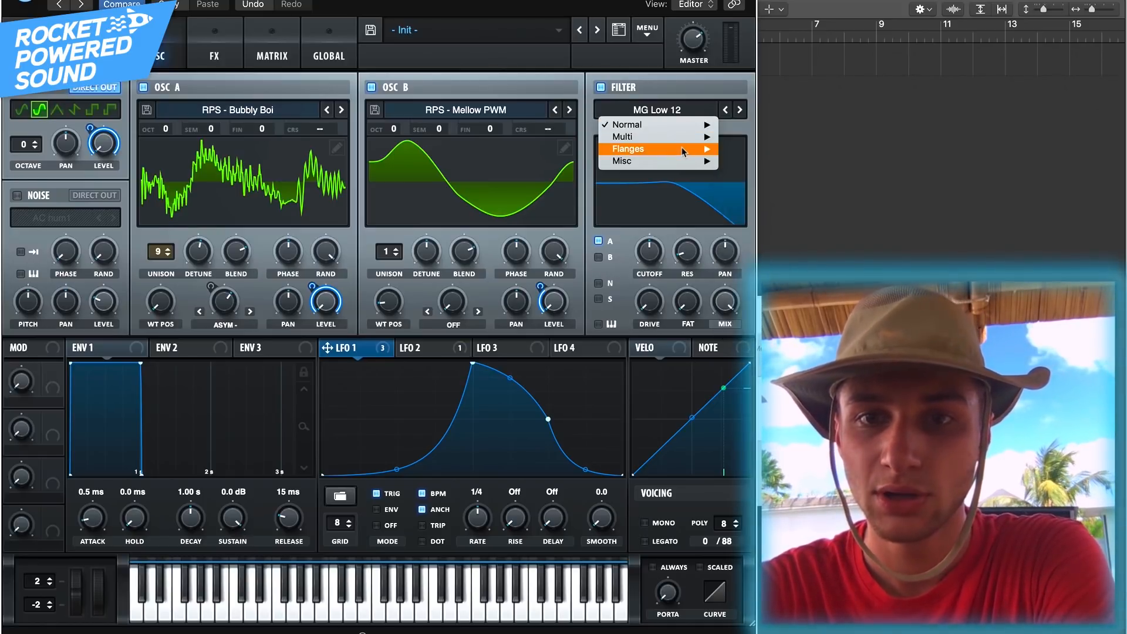
{"action": "mouse_move", "coordinate": [676, 149]}
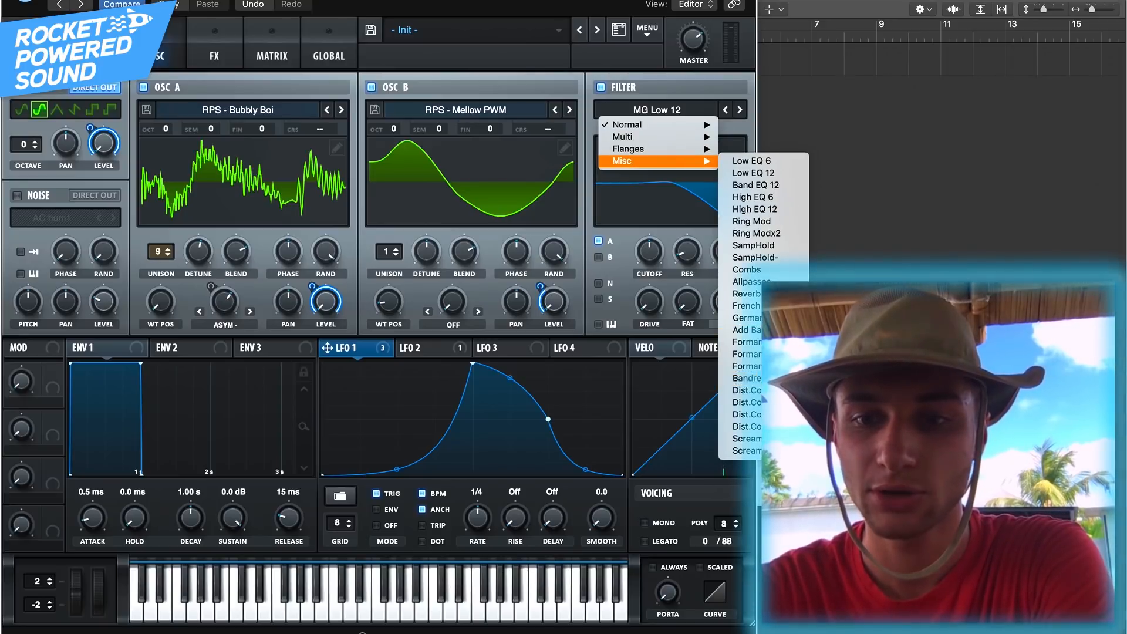
{"action": "left_click", "coordinate": [742, 378]}
{"action": "left_click_drag", "start_coordinate": [652, 253], "coordinate": [655, 307]}
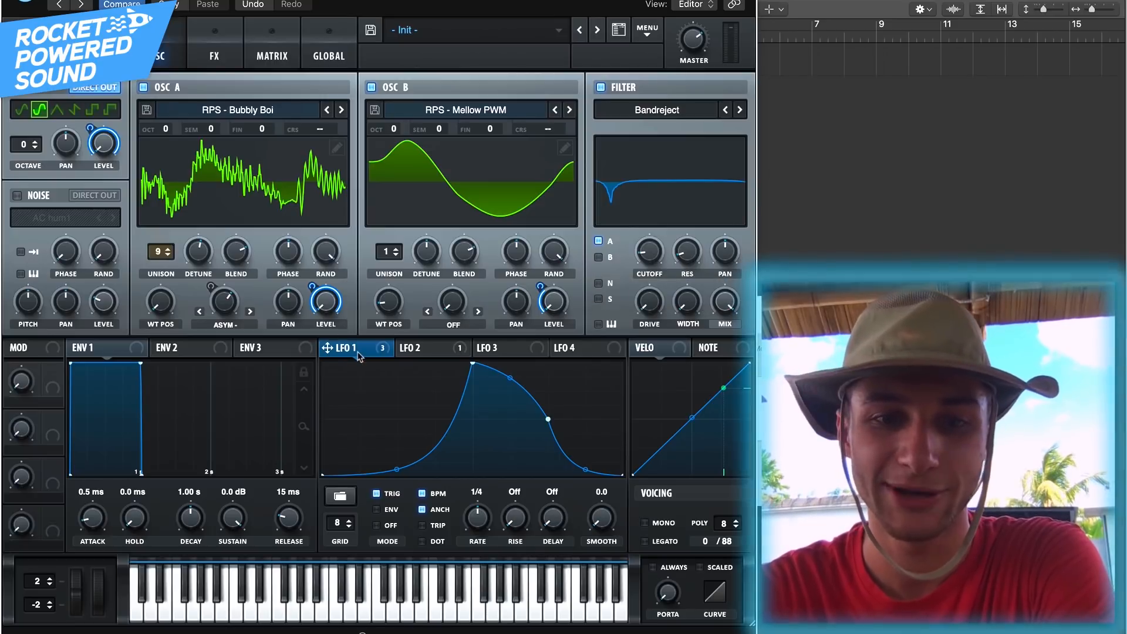
{"action": "left_click_drag", "start_coordinate": [380, 356], "coordinate": [636, 261]}
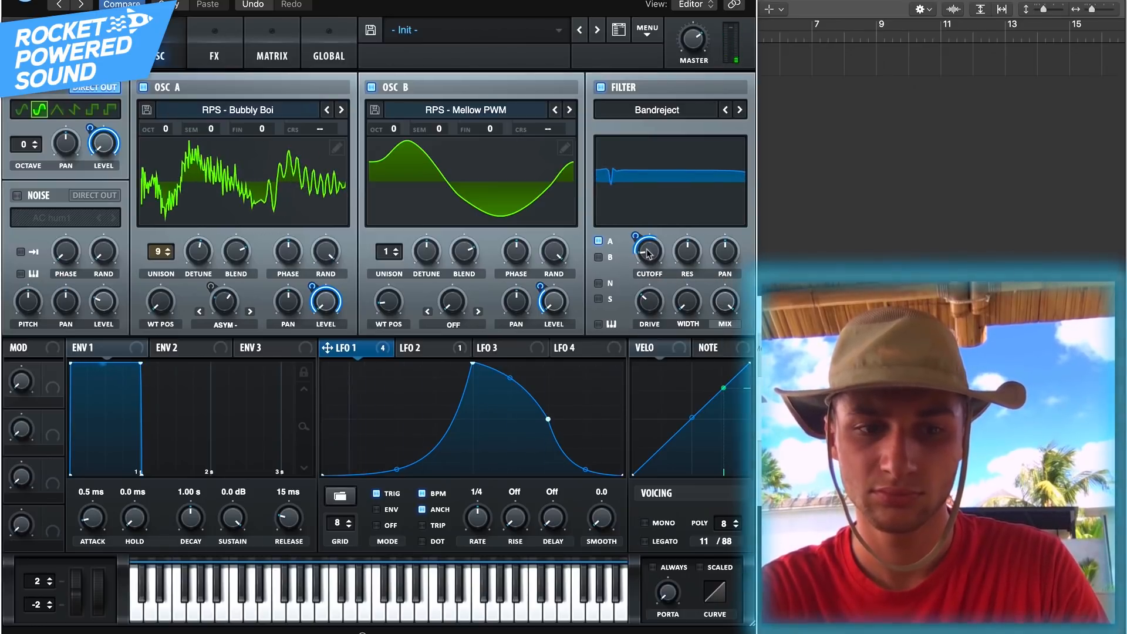
Step: Enable the noise oscillator routed through the filter, and modulate its lowered level with LFO 1
{"action": "left_click", "coordinate": [599, 284]}
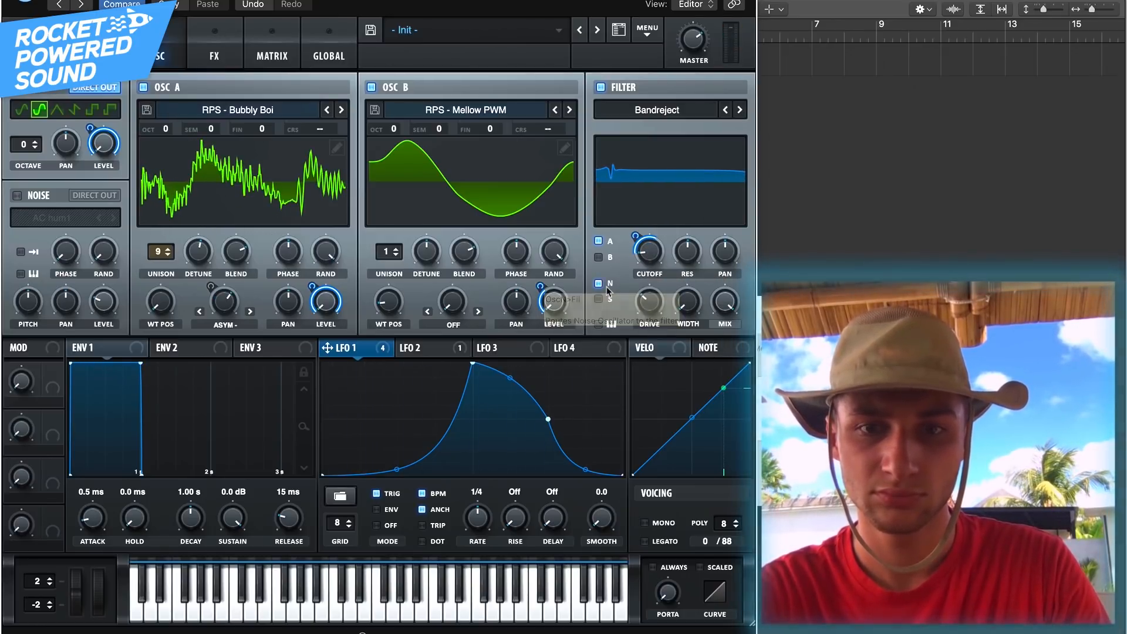
{"action": "left_click", "coordinate": [17, 195]}
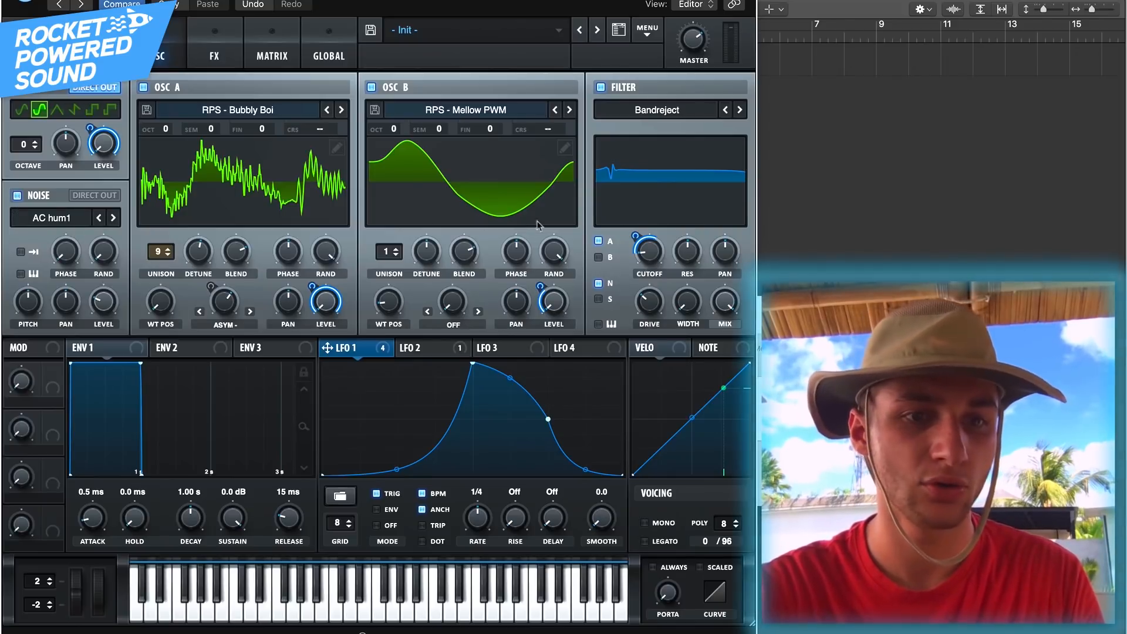
{"action": "left_click_drag", "start_coordinate": [94, 286], "coordinate": [150, 382]}
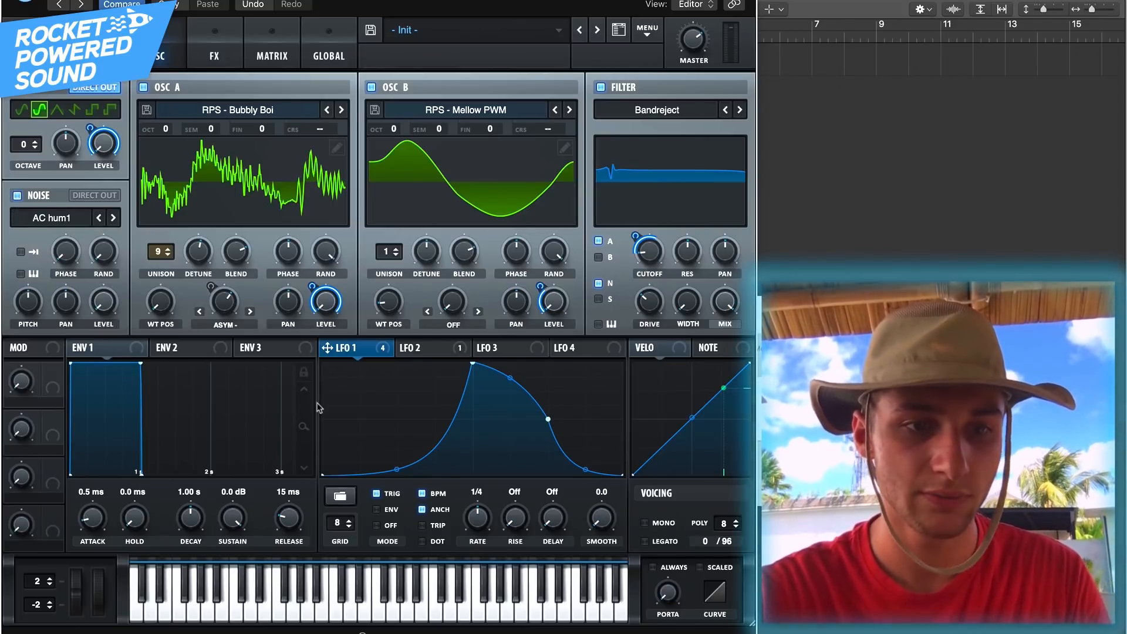
{"action": "left_click", "coordinate": [432, 346]}
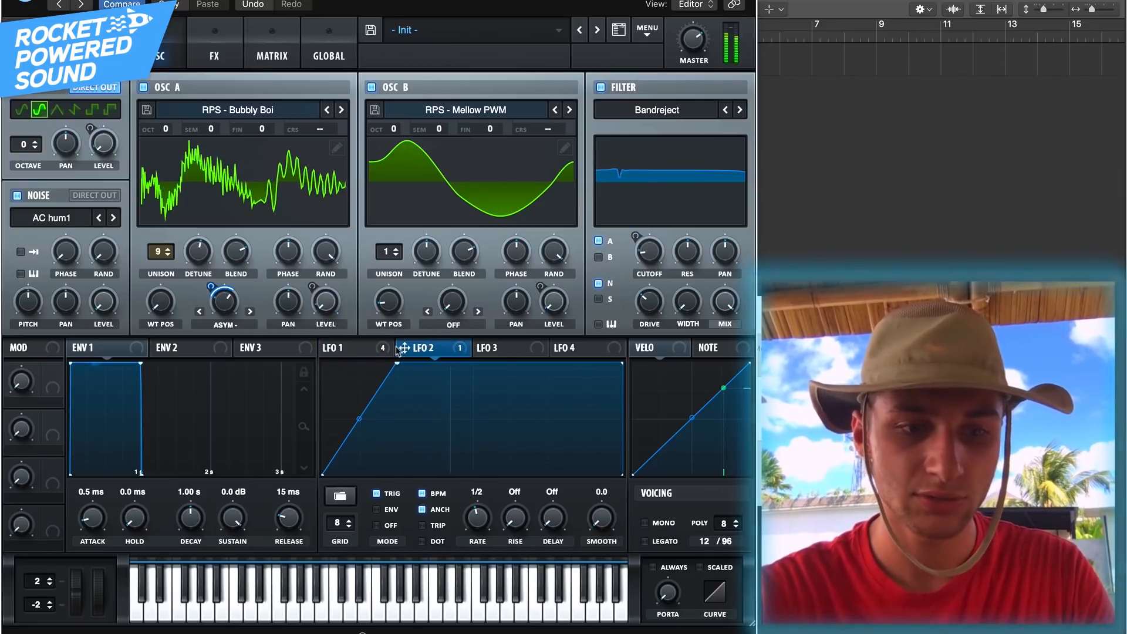
{"action": "left_click", "coordinate": [359, 349]}
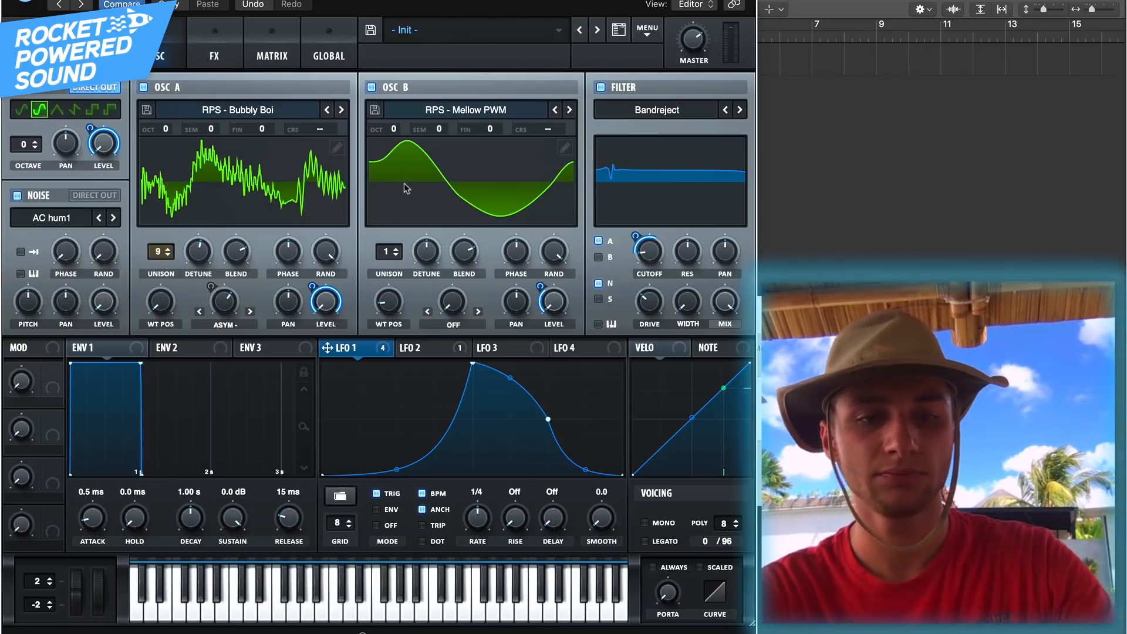
{"action": "left_click_drag", "start_coordinate": [327, 347], "coordinate": [101, 302]}
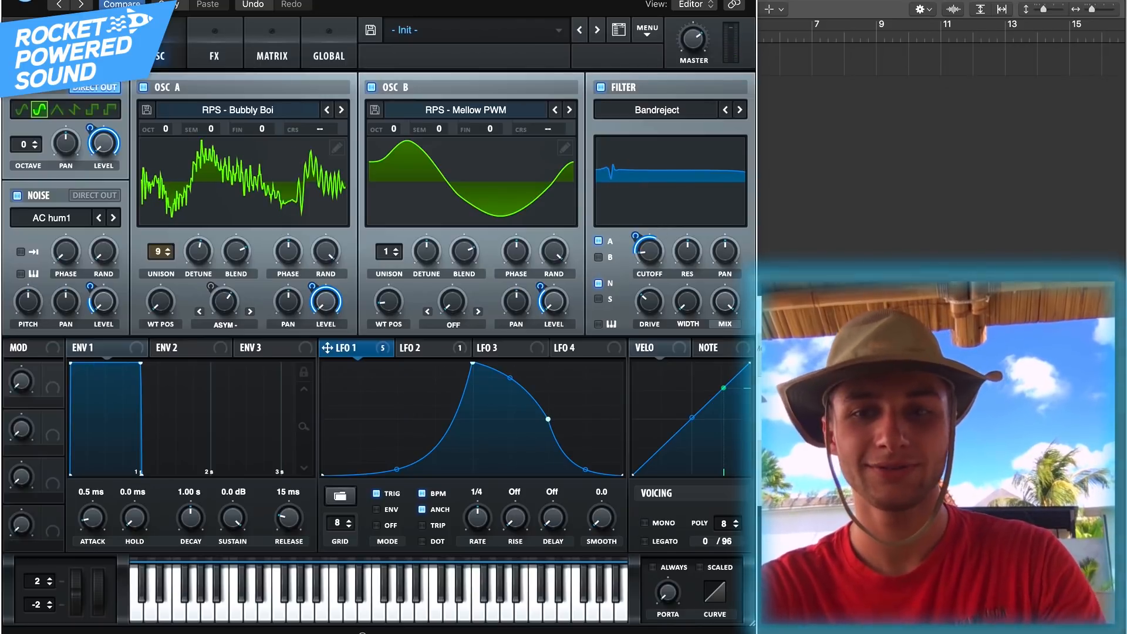
Step: Raise the Bandreject filter's width and modulate it slightly with LFO 2
{"action": "left_click_drag", "start_coordinate": [688, 303], "coordinate": [722, 254]}
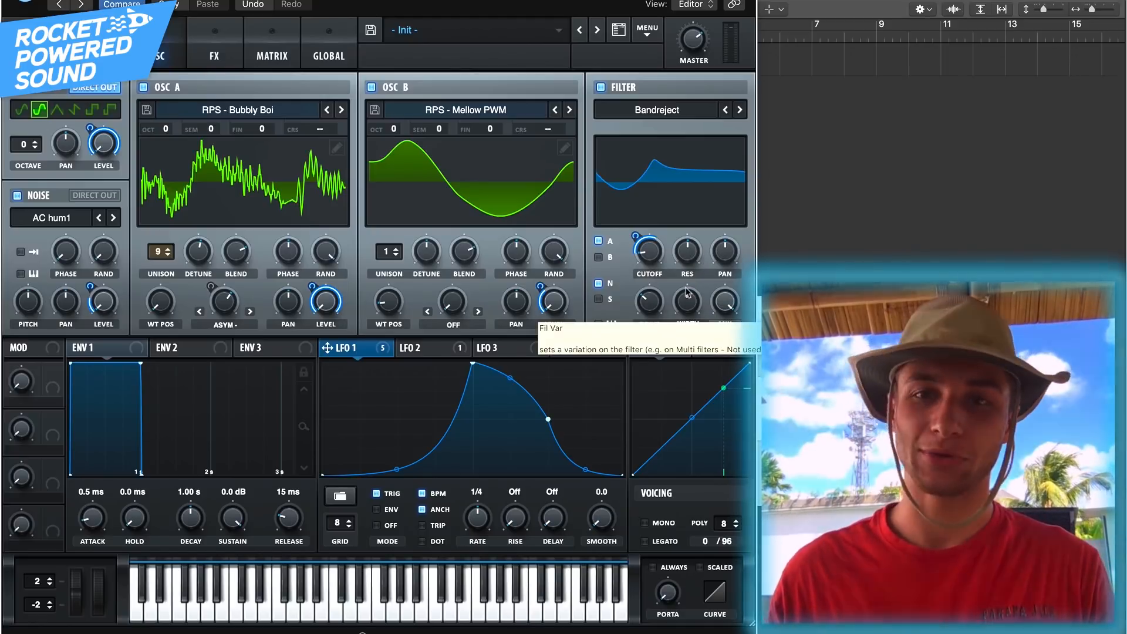
{"action": "left_click", "coordinate": [404, 351]}
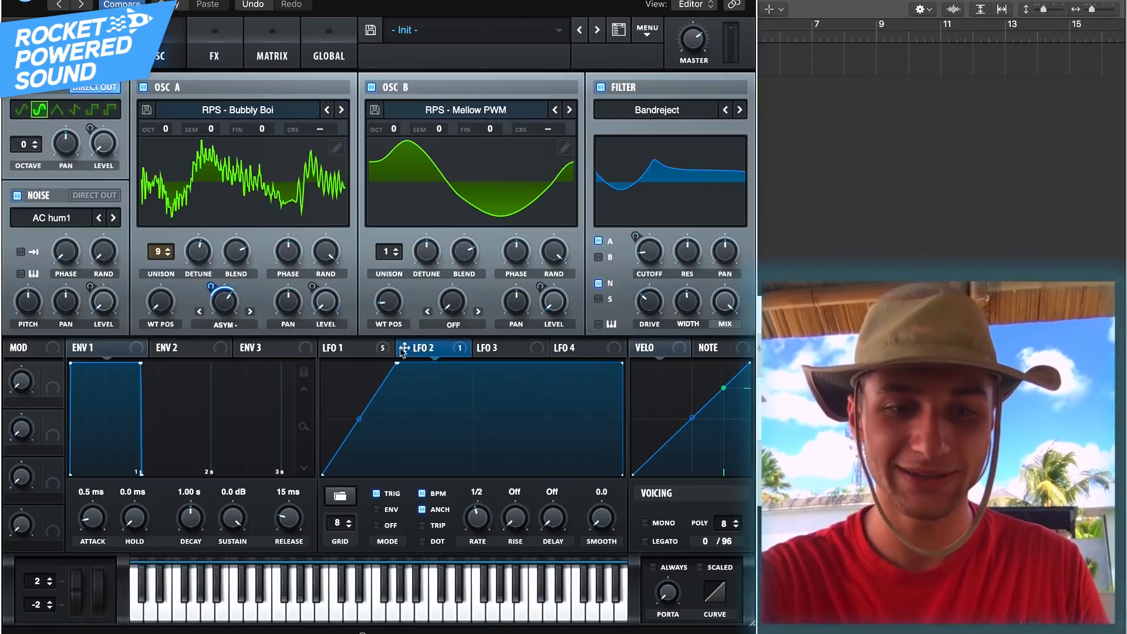
{"action": "left_click", "coordinate": [367, 350]}
{"action": "left_click", "coordinate": [434, 351]}
{"action": "left_click_drag", "start_coordinate": [434, 352], "coordinate": [646, 318]}
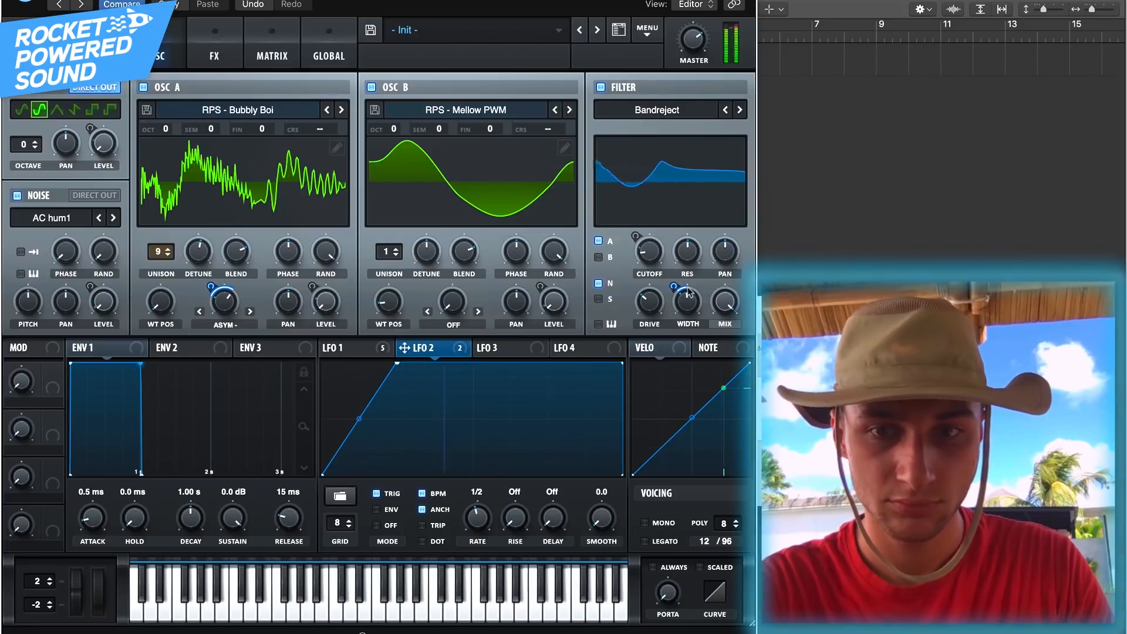
{"action": "left_click", "coordinate": [694, 312]}
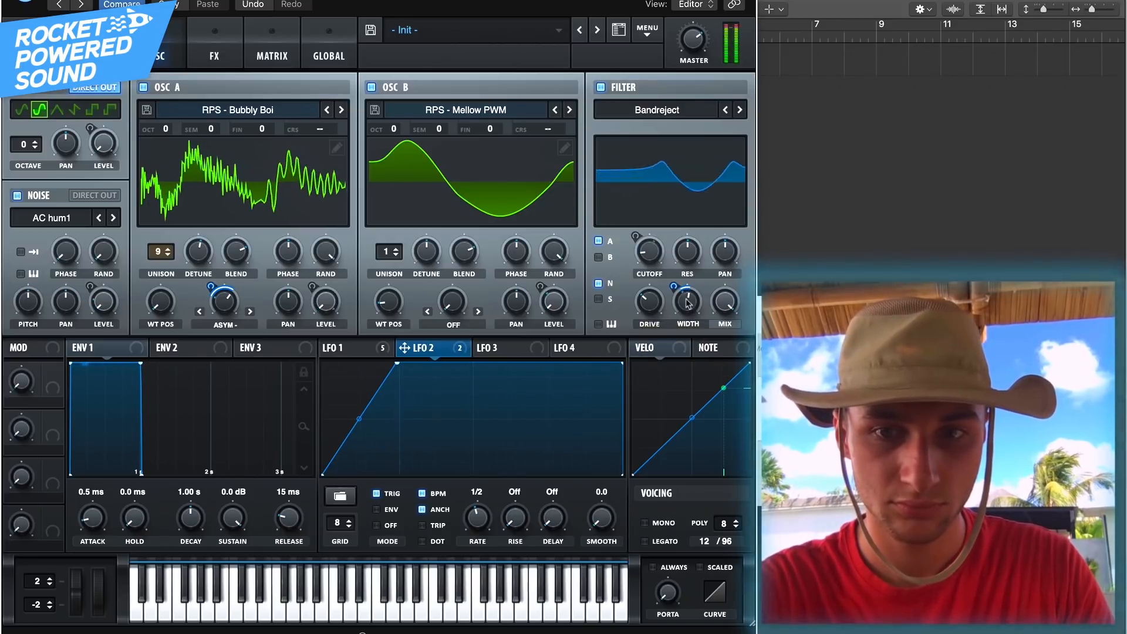
{"action": "left_click_drag", "start_coordinate": [673, 287], "coordinate": [668, 295]}
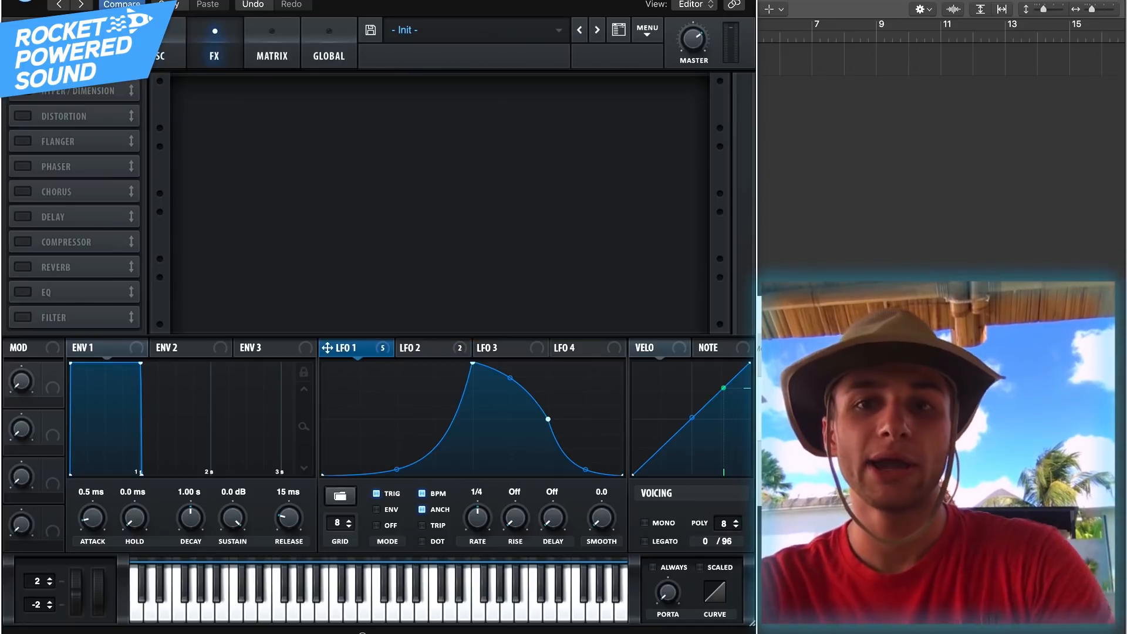
Step: Enable the Distortion effect as the first in the effects chain and raise its drive
{"action": "left_click", "coordinate": [22, 116]}
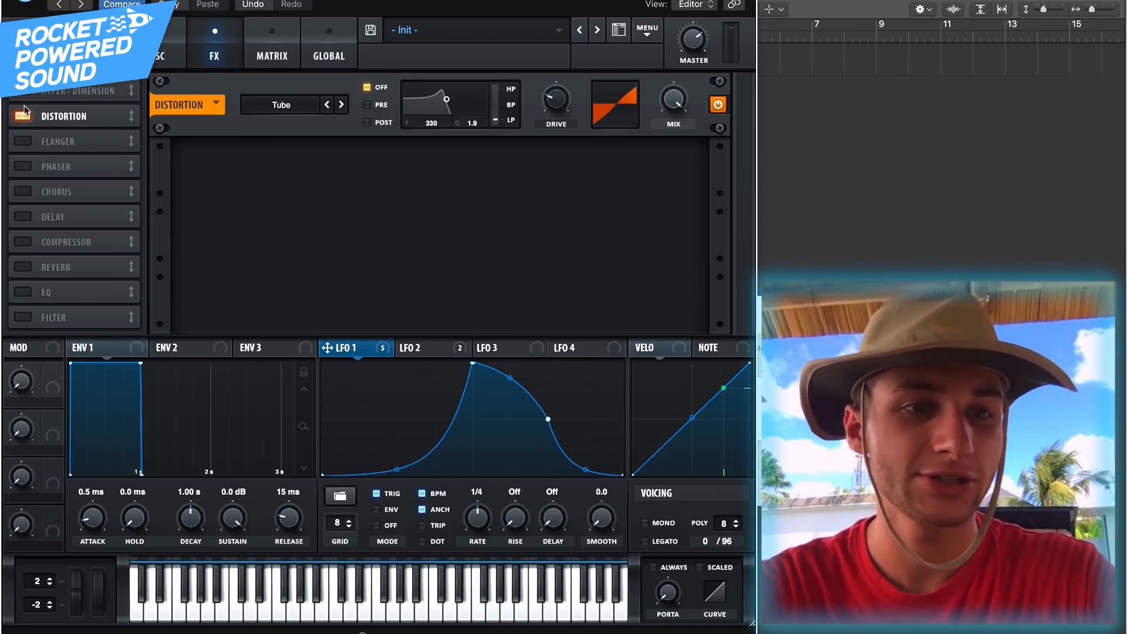
{"action": "left_click_drag", "start_coordinate": [98, 117], "coordinate": [100, 85]}
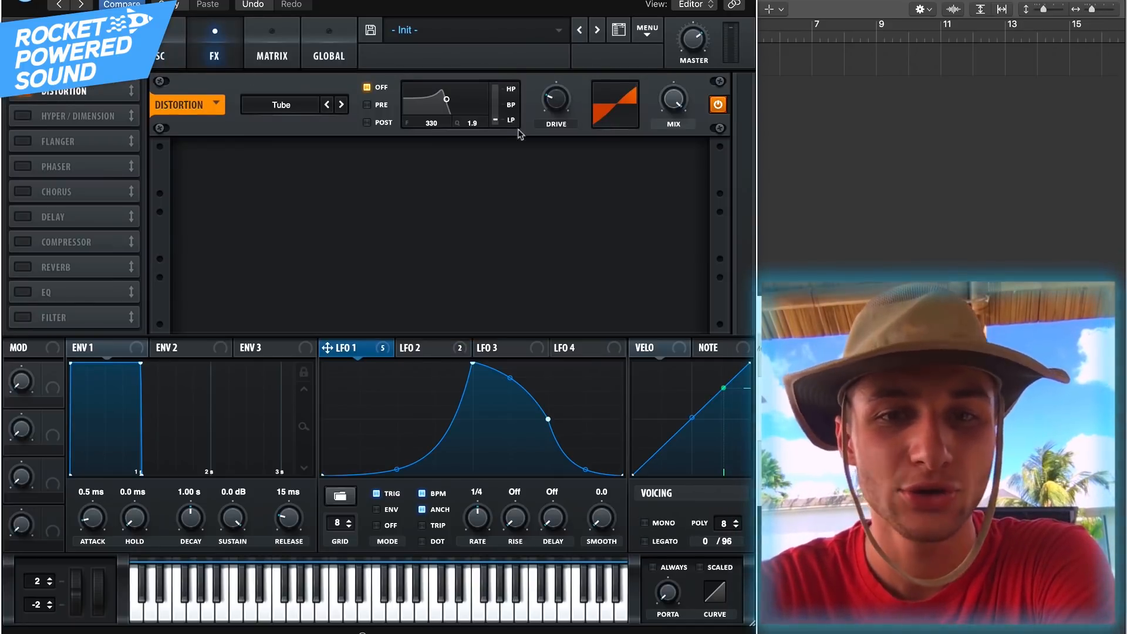
{"action": "left_click_drag", "start_coordinate": [556, 100], "coordinate": [602, 40]}
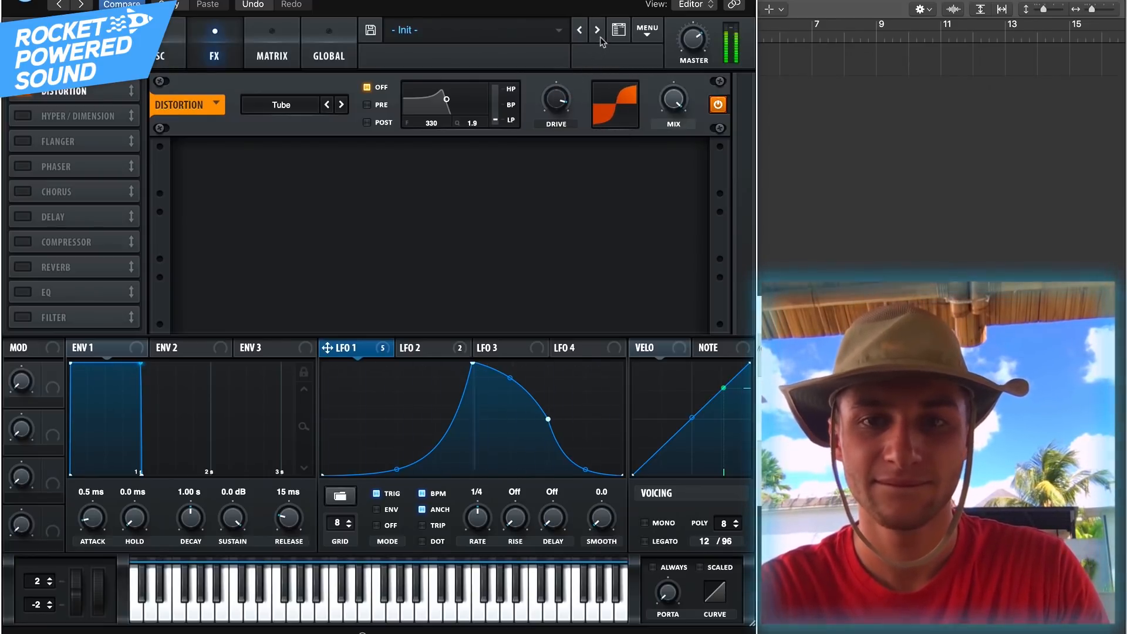
Step: Enable the Filter effect and place it directly after Distortion in the effects chain
{"action": "left_click", "coordinate": [171, 66]}
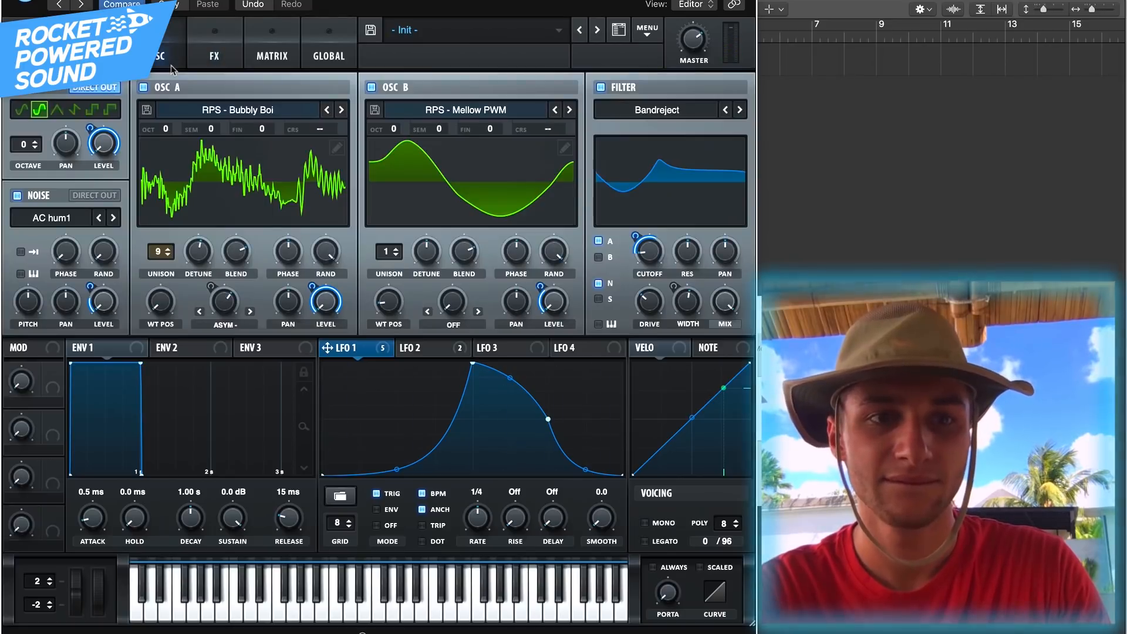
{"action": "left_click", "coordinate": [213, 49]}
{"action": "left_click", "coordinate": [23, 317]}
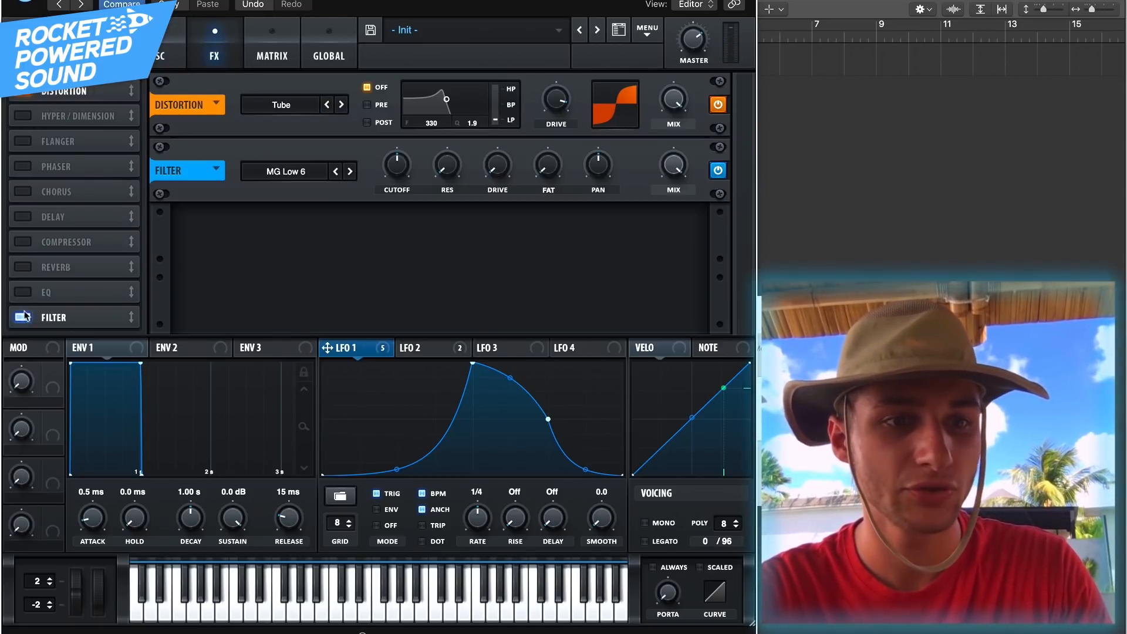
{"action": "left_click_drag", "start_coordinate": [131, 317], "coordinate": [139, 110]}
{"action": "left_click", "coordinate": [165, 55]}
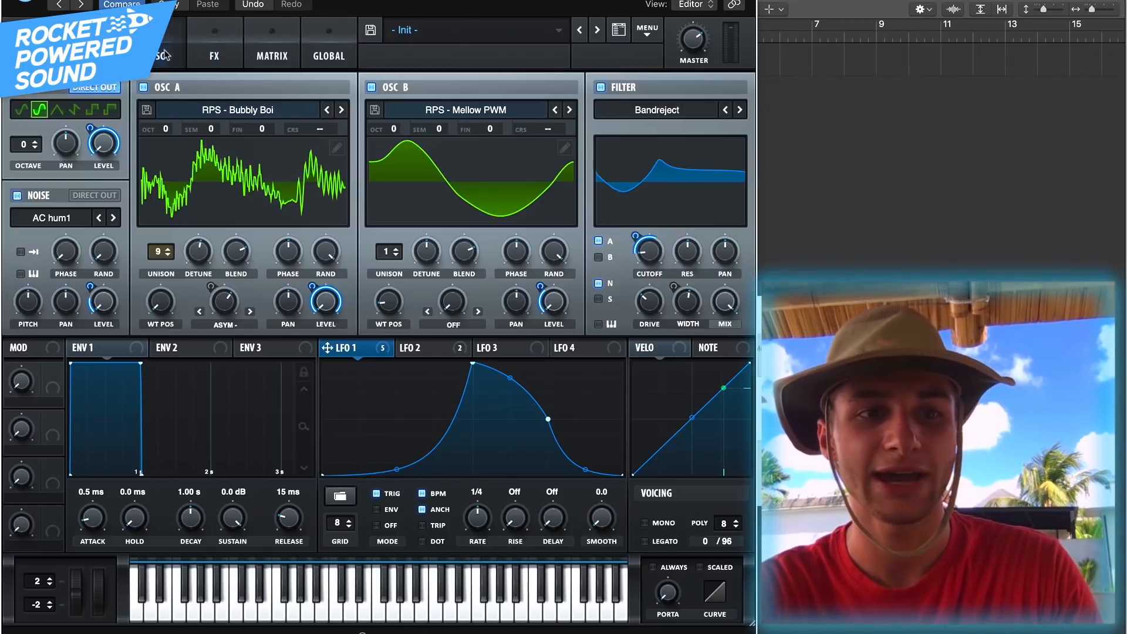
{"action": "left_click", "coordinate": [215, 56]}
{"action": "left_click", "coordinate": [288, 173]}
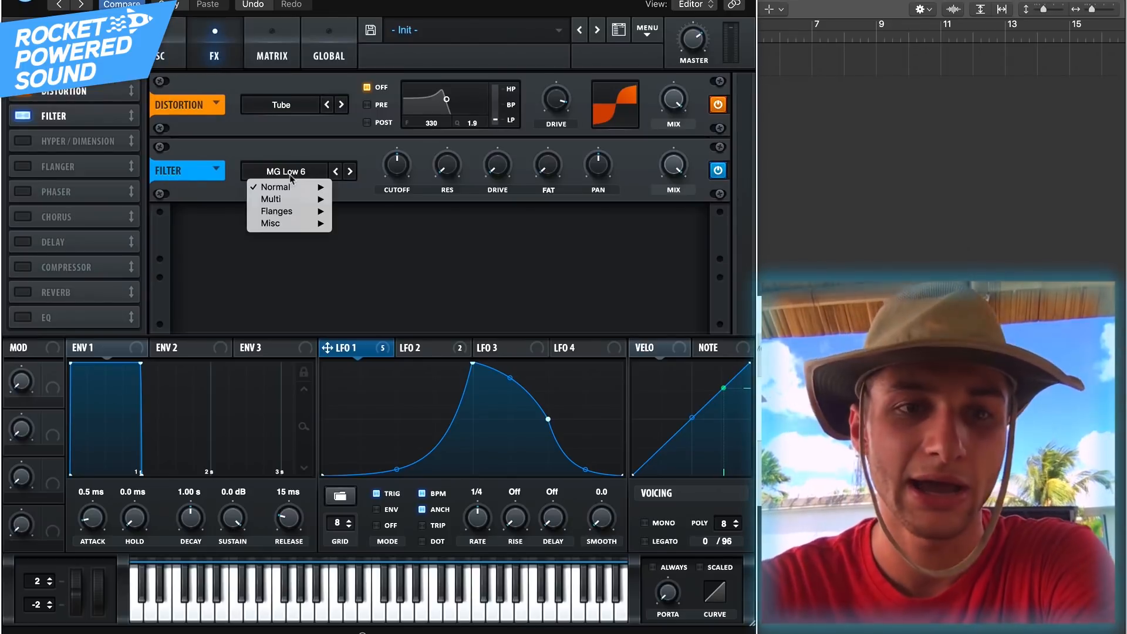
{"action": "left_click", "coordinate": [217, 90]}
Step: Reduce the mix of the Bandreject filter in the oscillator section to about 84%
{"action": "left_click", "coordinate": [173, 40]}
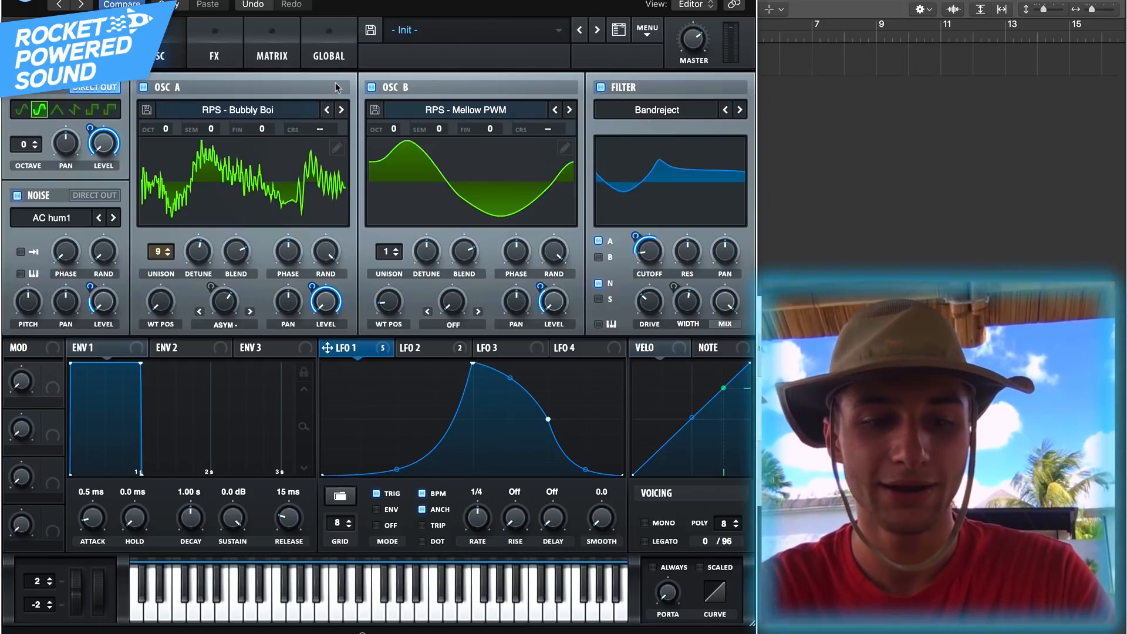
{"action": "left_click_drag", "start_coordinate": [728, 301], "coordinate": [724, 326]}
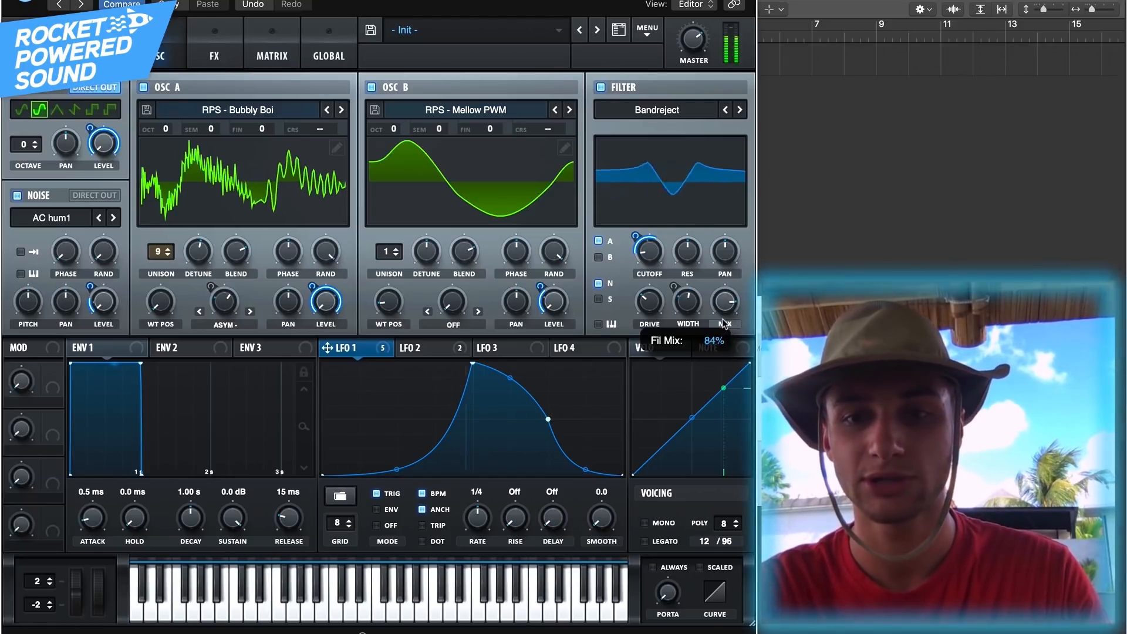
{"action": "key", "text": "space"}
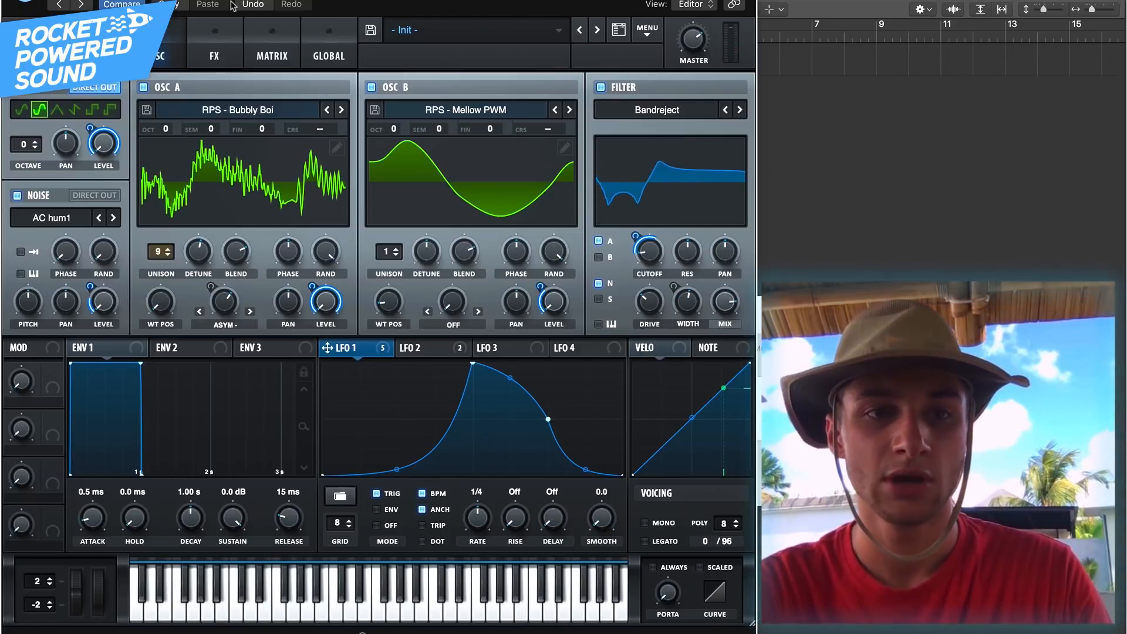
Step: Set the Filter effect to the Flg - flanger type and lower its cutoff
{"action": "left_click", "coordinate": [227, 31]}
{"action": "left_click", "coordinate": [313, 172]}
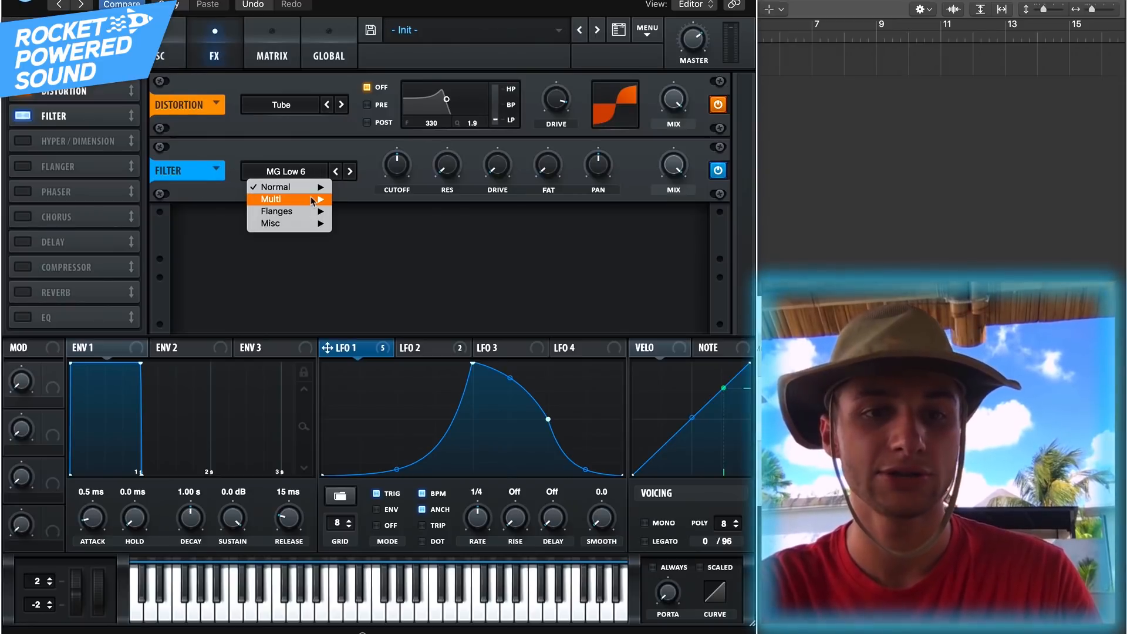
{"action": "mouse_move", "coordinate": [313, 200]}
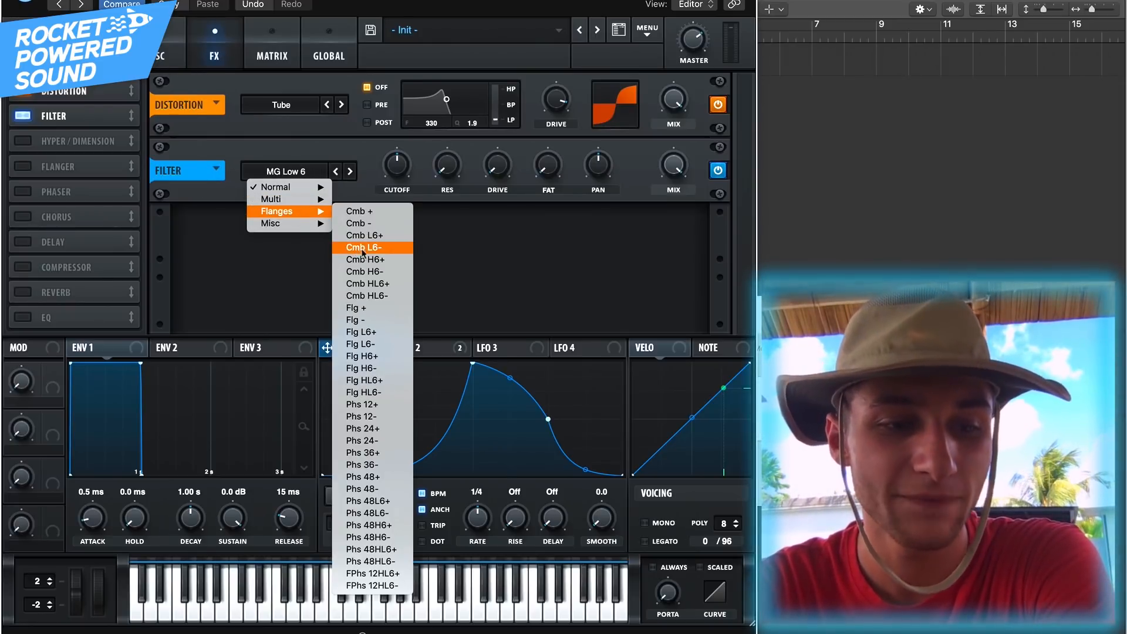
{"action": "left_click", "coordinate": [355, 320]}
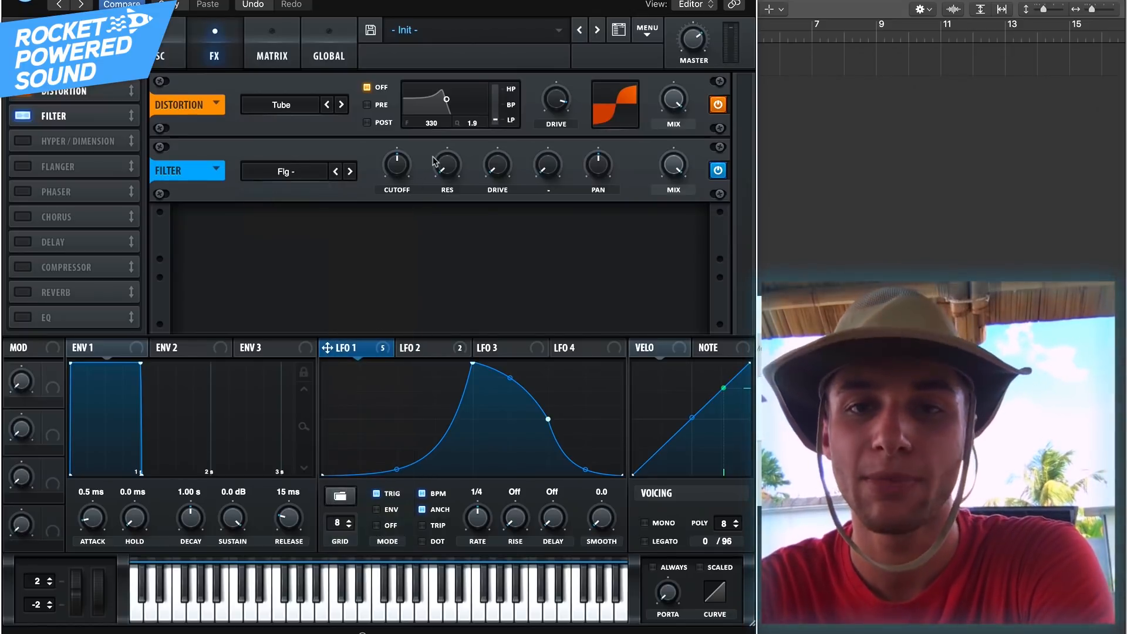
{"action": "left_click_drag", "start_coordinate": [405, 156], "coordinate": [352, 160]}
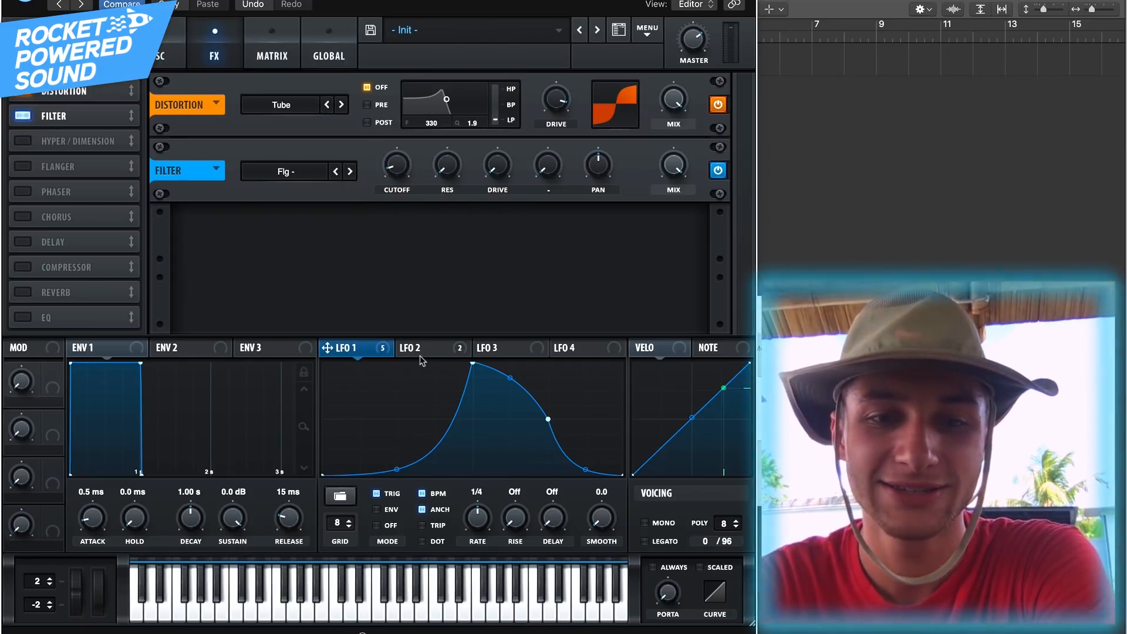
Step: Modulate the Filter effect's cutoff with LFO 2 by a small amount
{"action": "mouse_move", "coordinate": [422, 361]}
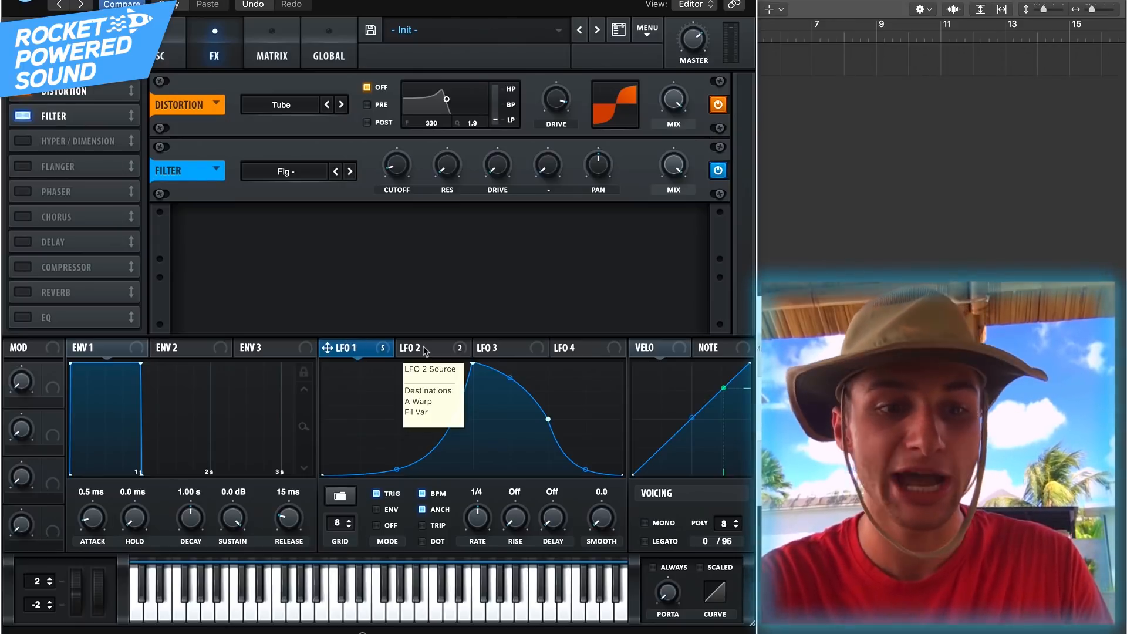
{"action": "left_click", "coordinate": [484, 351]}
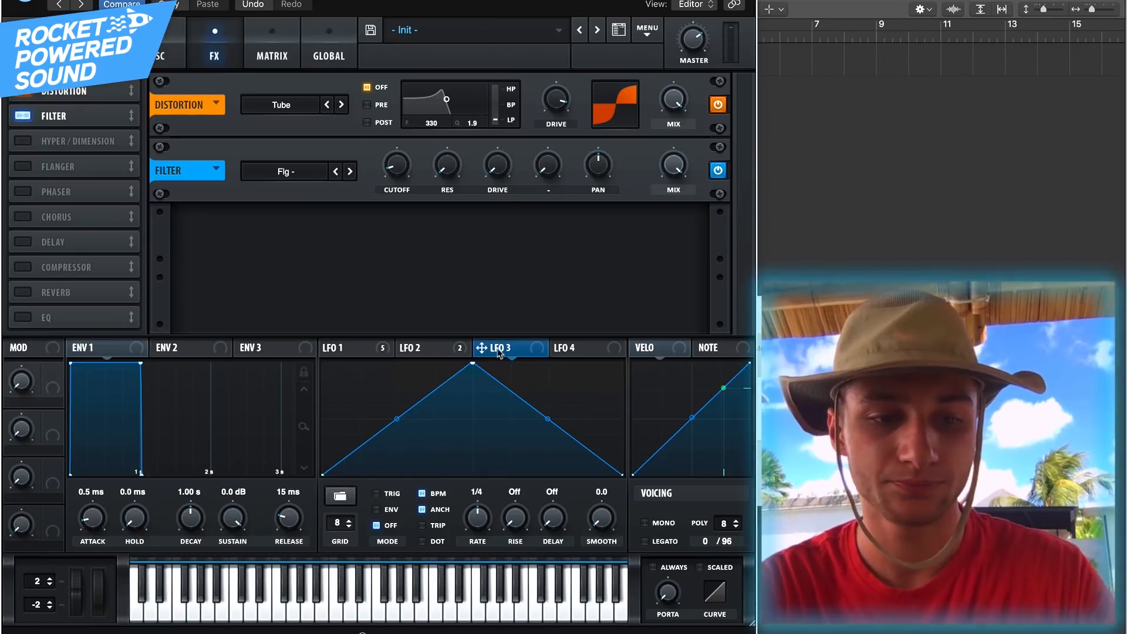
{"action": "left_click_drag", "start_coordinate": [427, 348], "coordinate": [372, 191]}
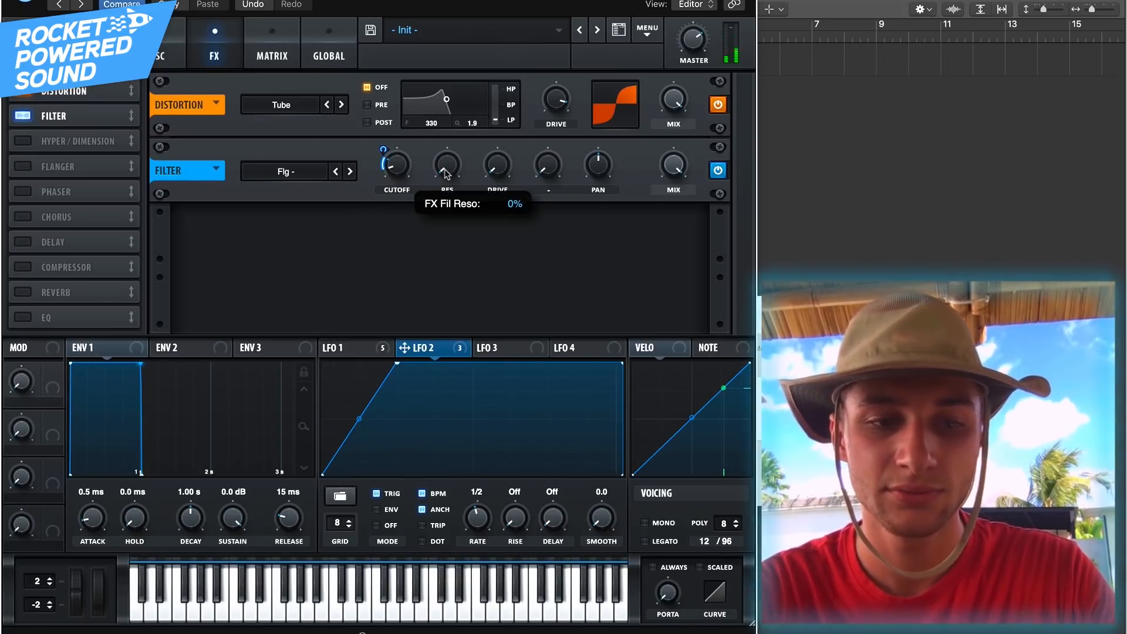
{"action": "mouse_move", "coordinate": [386, 148]}
{"action": "left_click_drag", "start_coordinate": [386, 147], "coordinate": [386, 147]}
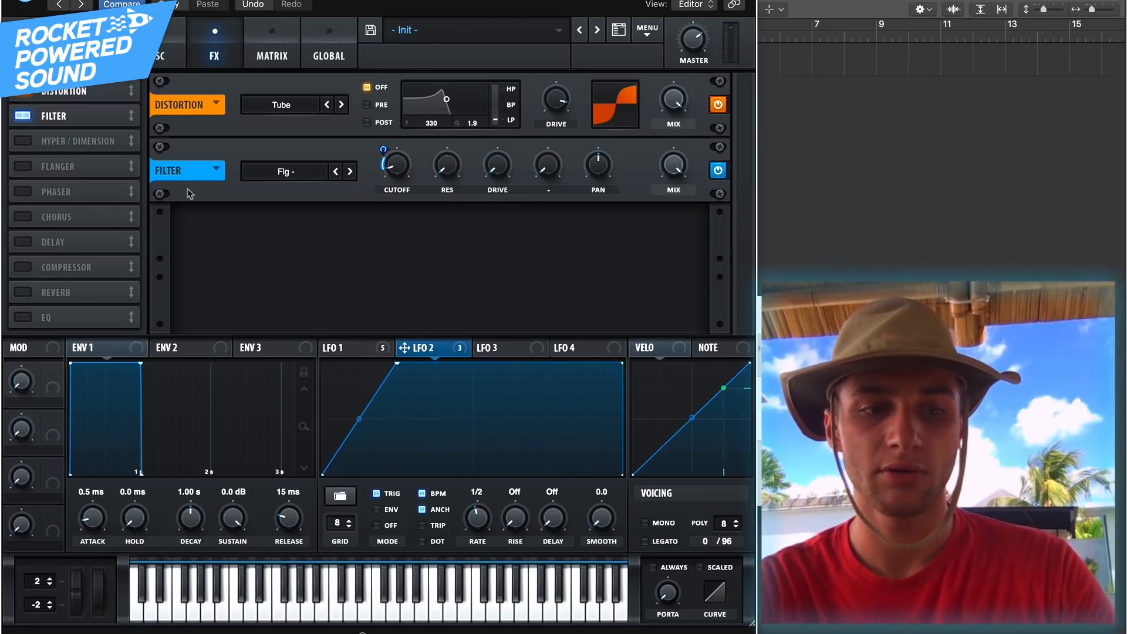
Step: Enable the EQ effect directly after Filter and switch its low band to a high-pass shape
{"action": "left_click", "coordinate": [23, 315]}
{"action": "left_click_drag", "start_coordinate": [50, 313], "coordinate": [130, 141]}
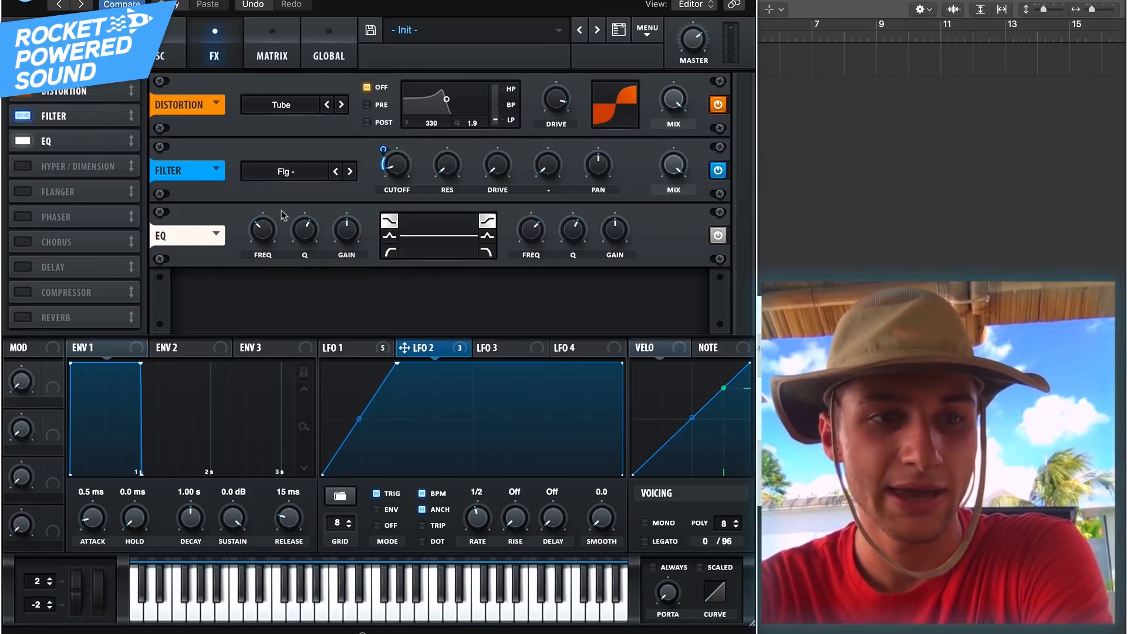
{"action": "left_click", "coordinate": [390, 252]}
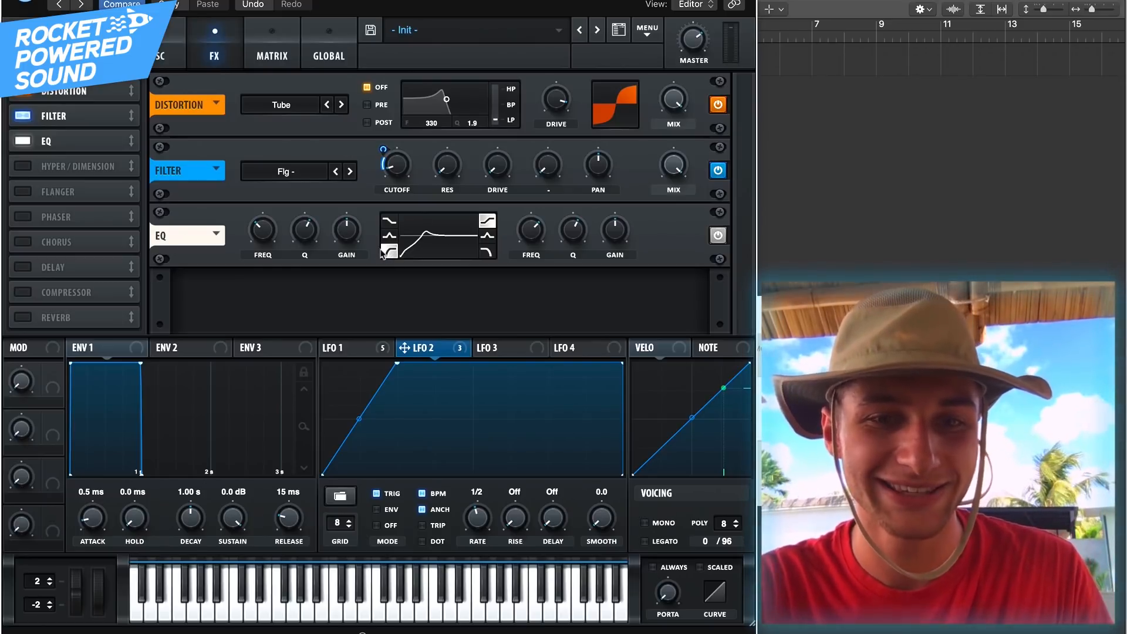
Step: Raise the EQ low band's frequency and modulate it with a small amount of LFO 1
{"action": "mouse_move", "coordinate": [271, 235]}
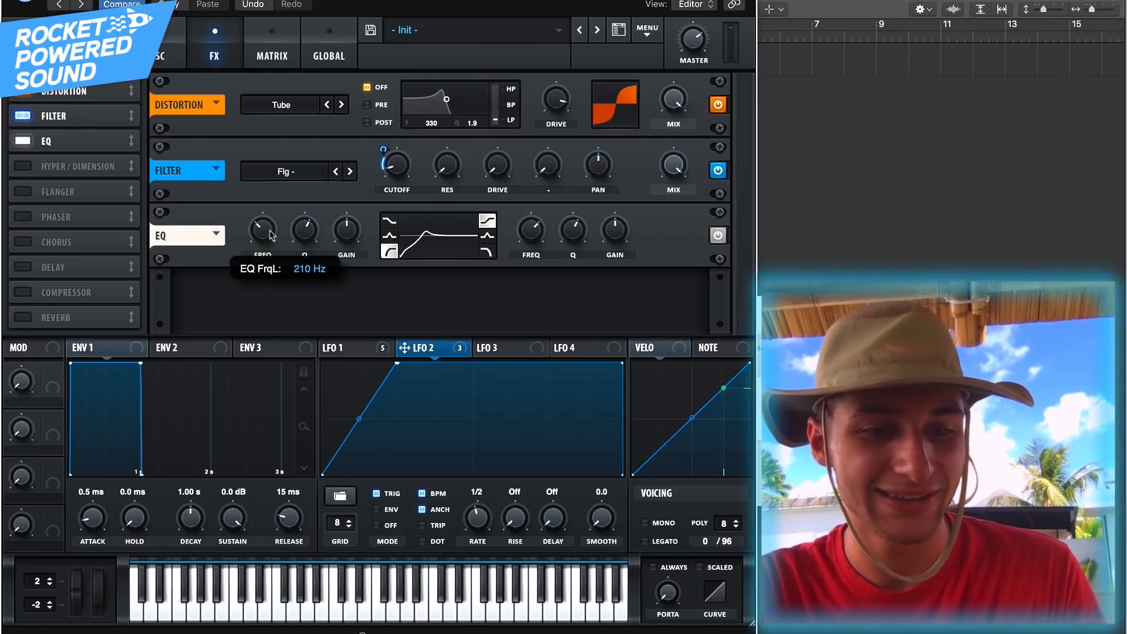
{"action": "left_click_drag", "start_coordinate": [271, 235], "coordinate": [276, 217]}
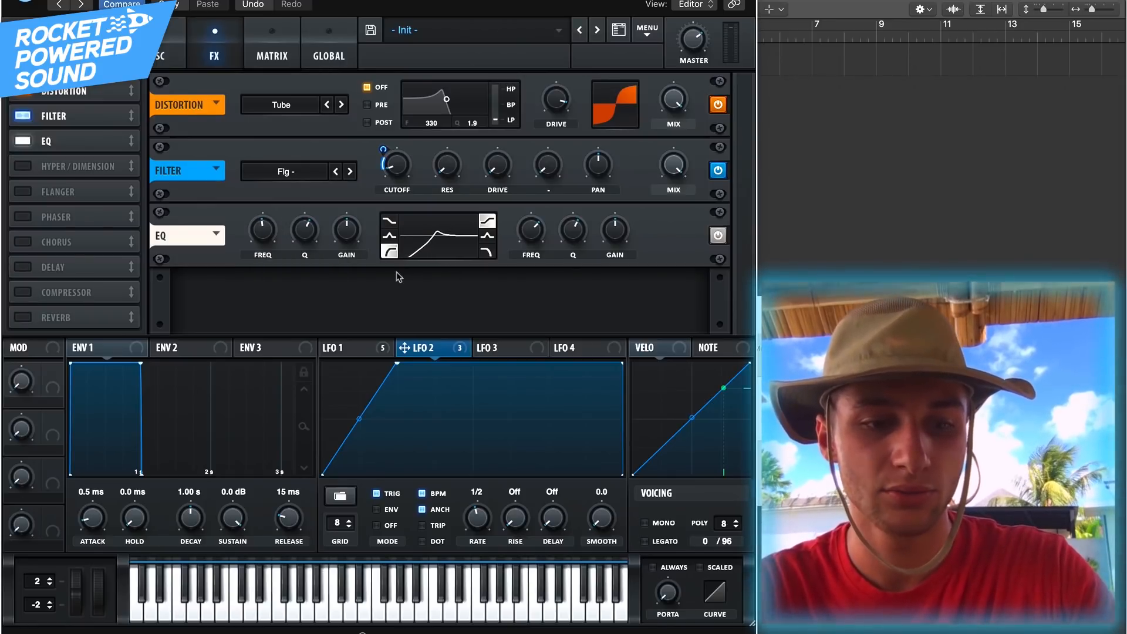
{"action": "left_click", "coordinate": [363, 350]}
{"action": "left_click_drag", "start_coordinate": [327, 347], "coordinate": [243, 270]}
Step: Turn the EQ's high band into a peak cut at a lower frequency and modulate that frequency with LFO 1
{"action": "left_click_drag", "start_coordinate": [531, 232], "coordinate": [527, 254]}
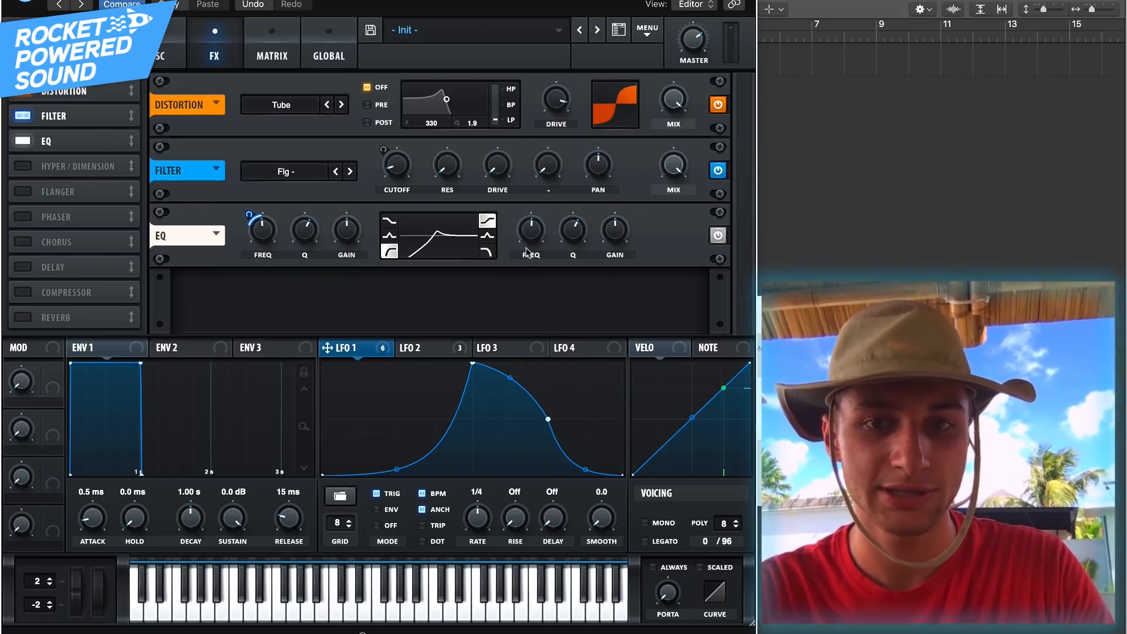
{"action": "left_click", "coordinate": [488, 236]}
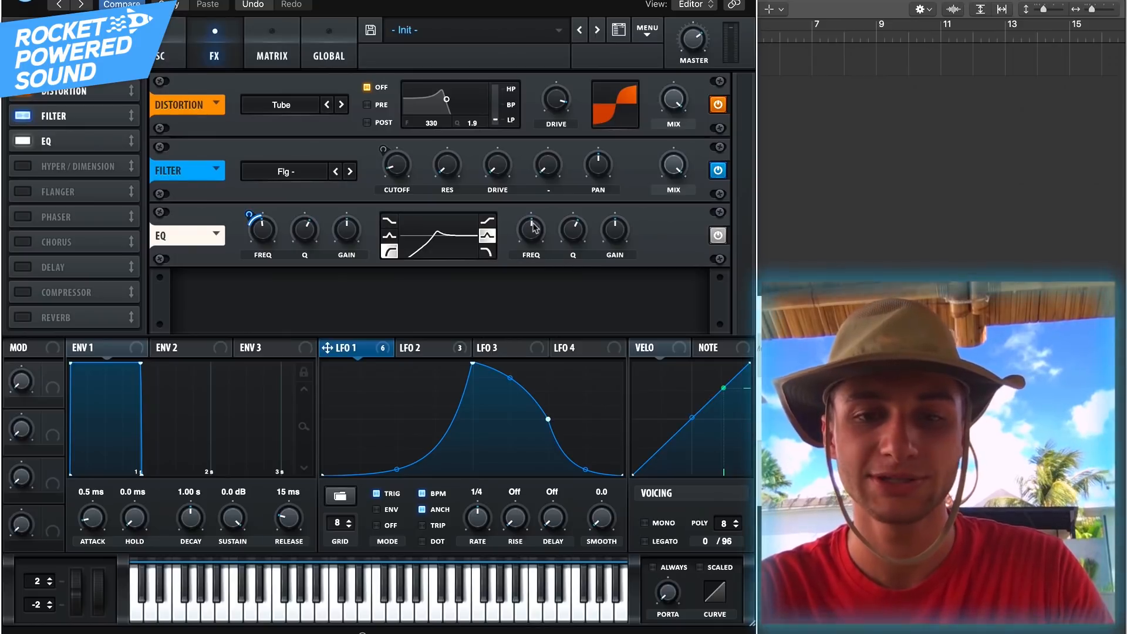
{"action": "left_click_drag", "start_coordinate": [601, 235], "coordinate": [594, 267]}
{"action": "left_click_drag", "start_coordinate": [386, 356], "coordinate": [499, 259]}
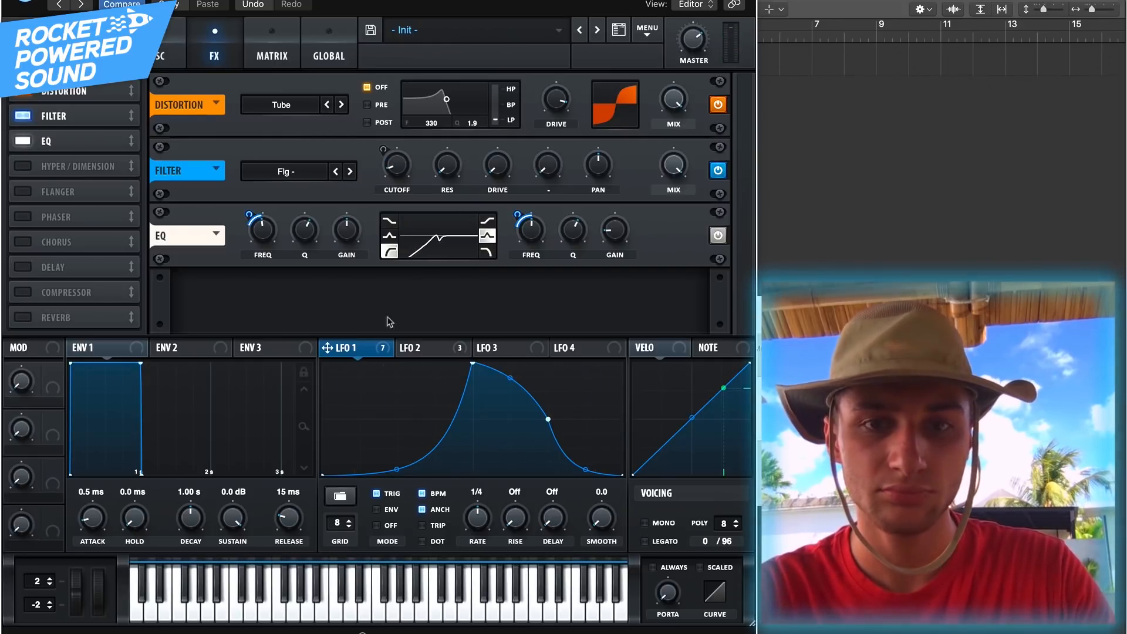
Step: Enable the Chorus effect, raise its rate, and open its LPF fully while auditioning it at full mix
{"action": "left_click", "coordinate": [418, 352]}
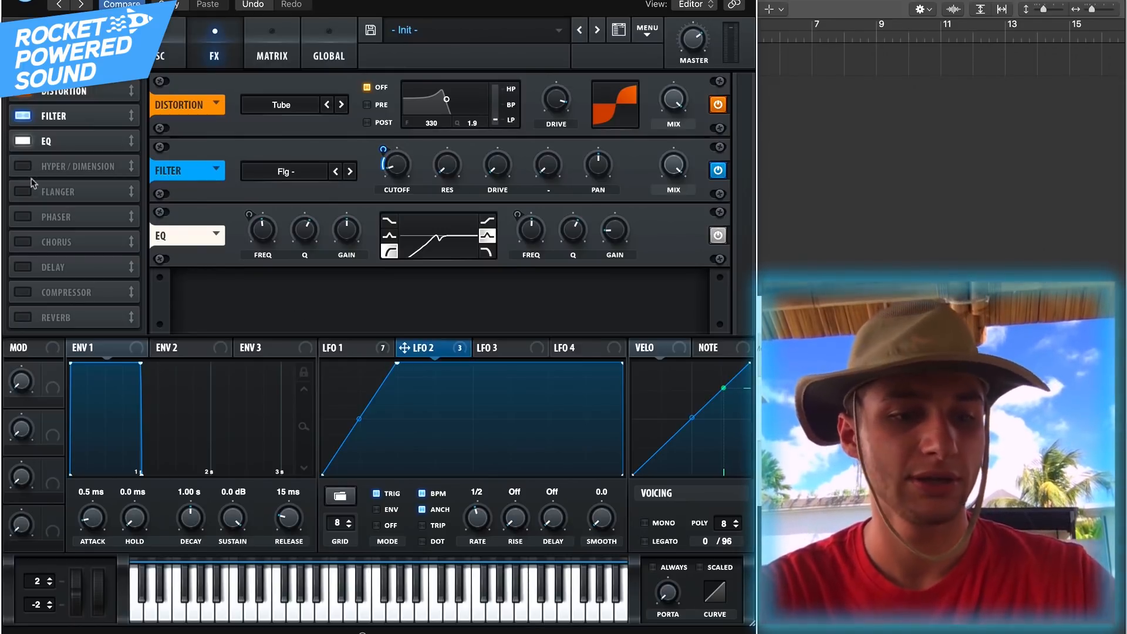
{"action": "left_click", "coordinate": [23, 243]}
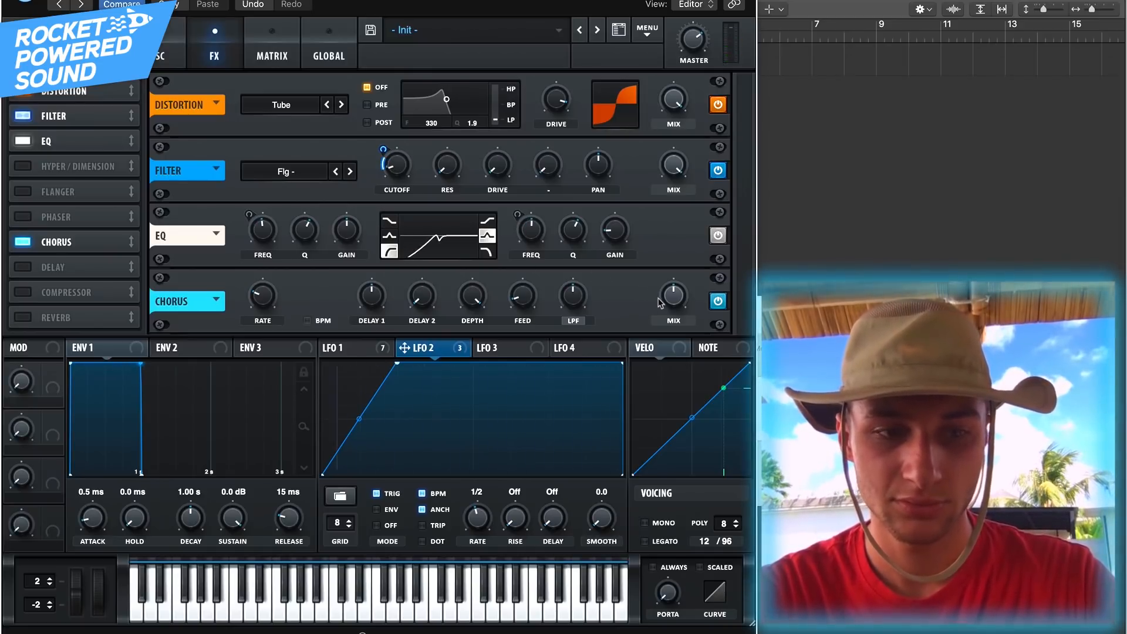
{"action": "left_click_drag", "start_coordinate": [666, 298], "coordinate": [624, 381]}
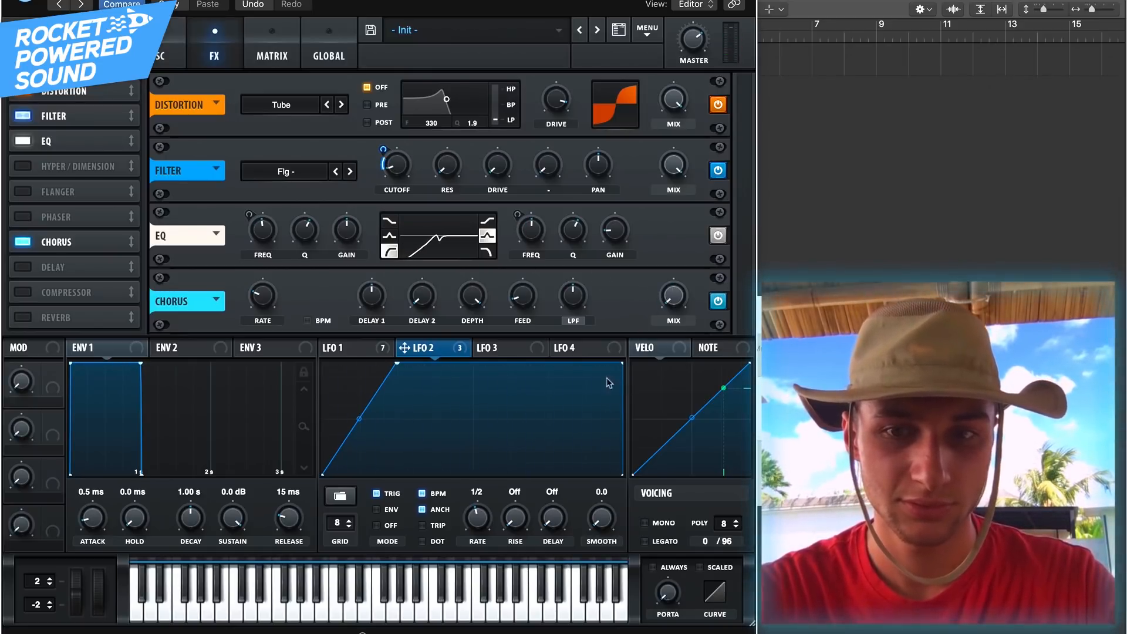
{"action": "left_click", "coordinate": [520, 347]}
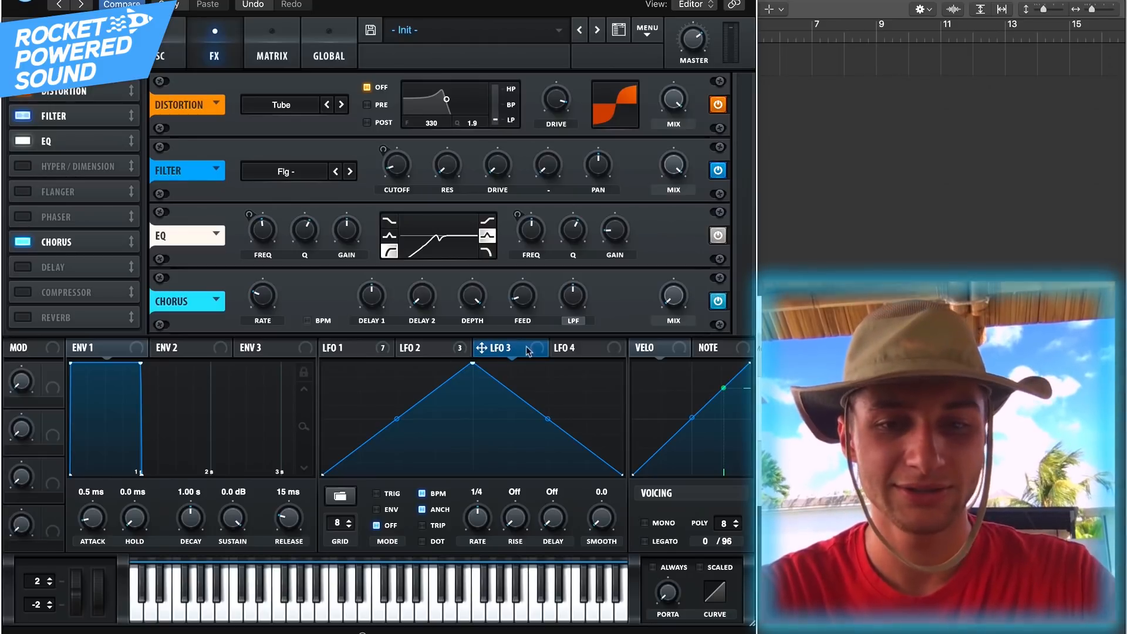
{"action": "left_click_drag", "start_coordinate": [656, 300], "coordinate": [656, 200]}
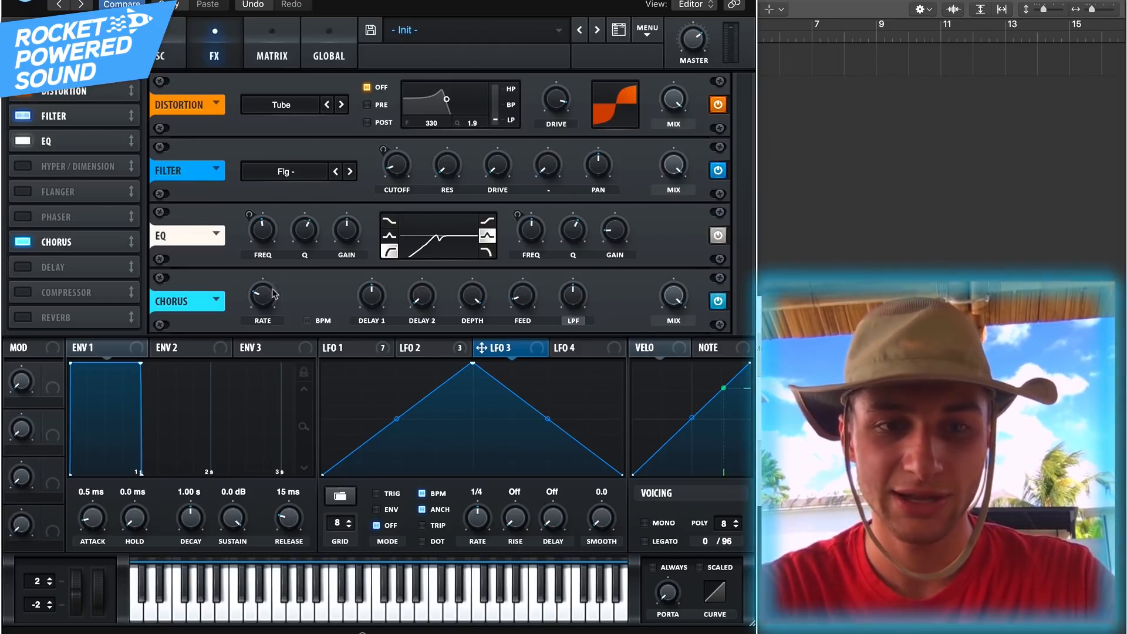
{"action": "left_click_drag", "start_coordinate": [270, 289], "coordinate": [272, 274]}
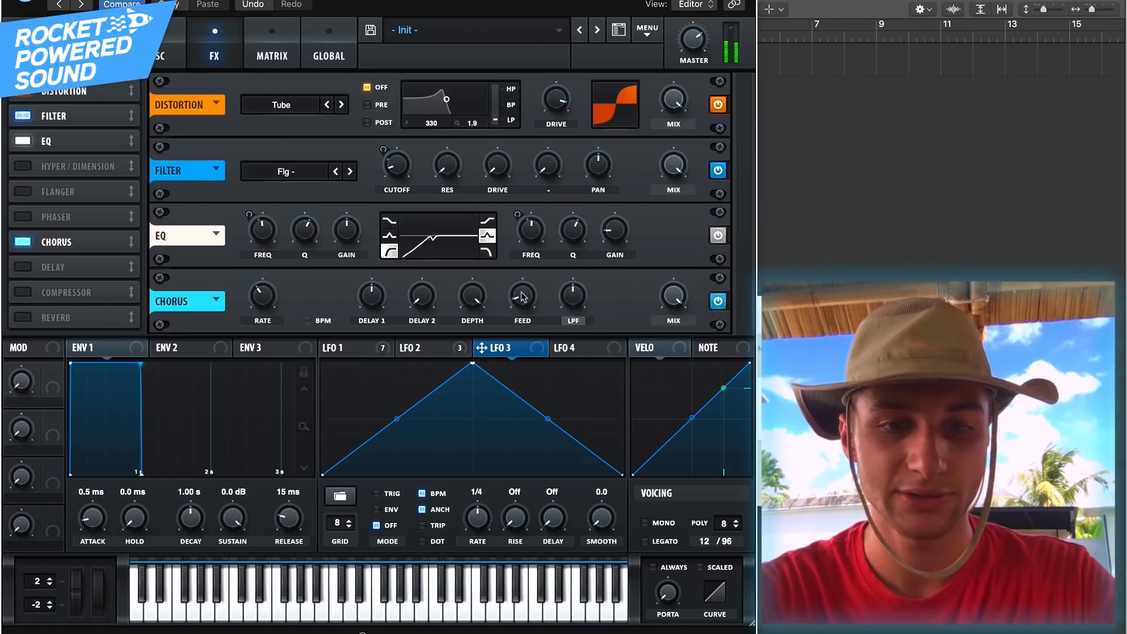
{"action": "left_click_drag", "start_coordinate": [573, 295], "coordinate": [658, 139]}
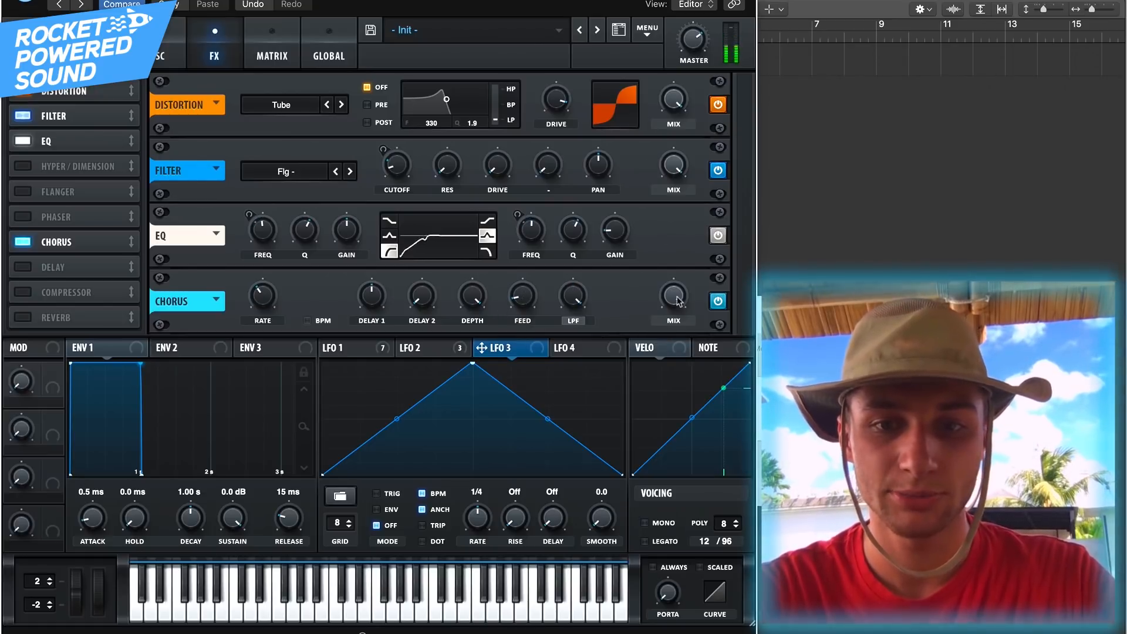
Step: Modulate the Chorus mix with LFO 1 from a base of zero and place Chorus directly after EQ
{"action": "left_click_drag", "start_coordinate": [683, 395], "coordinate": [683, 409]}
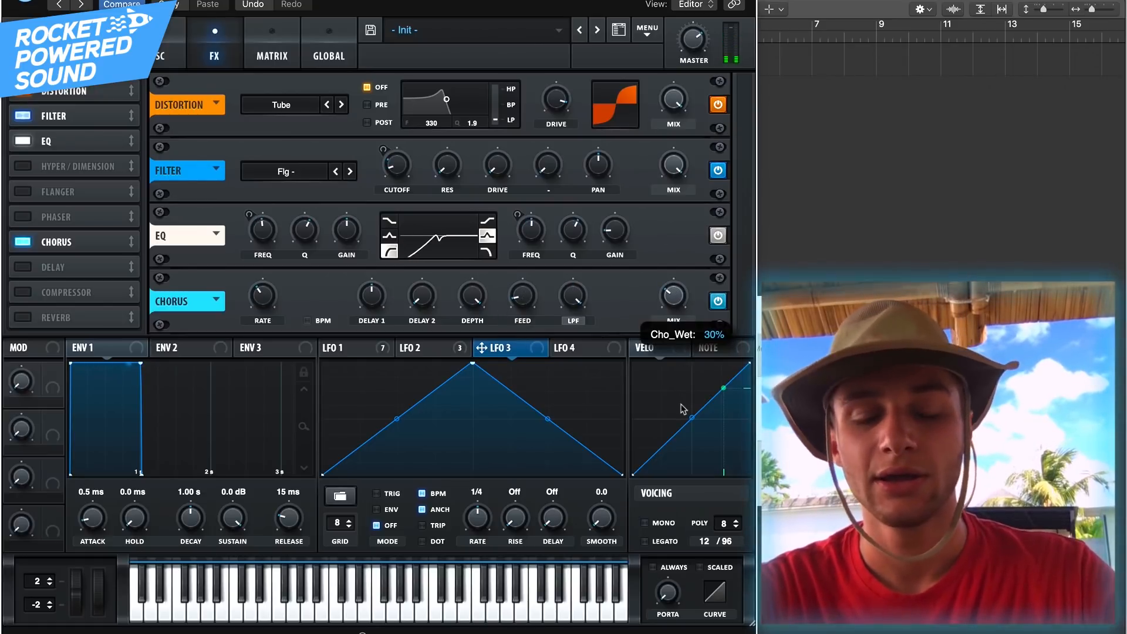
{"action": "left_click", "coordinate": [330, 351]}
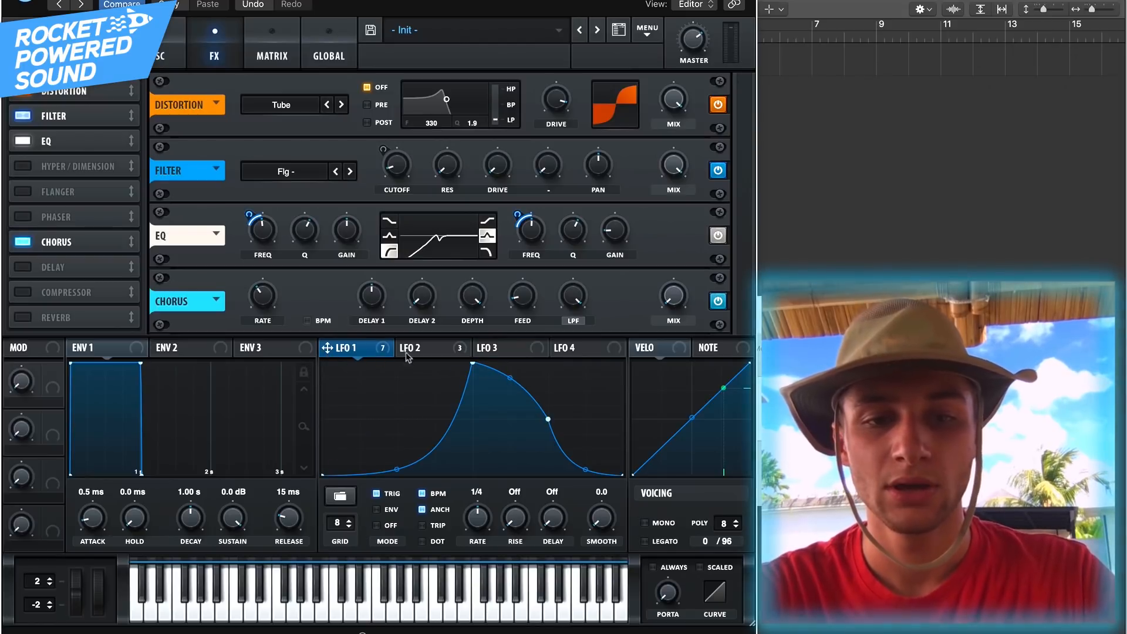
{"action": "left_click_drag", "start_coordinate": [327, 348], "coordinate": [655, 319]}
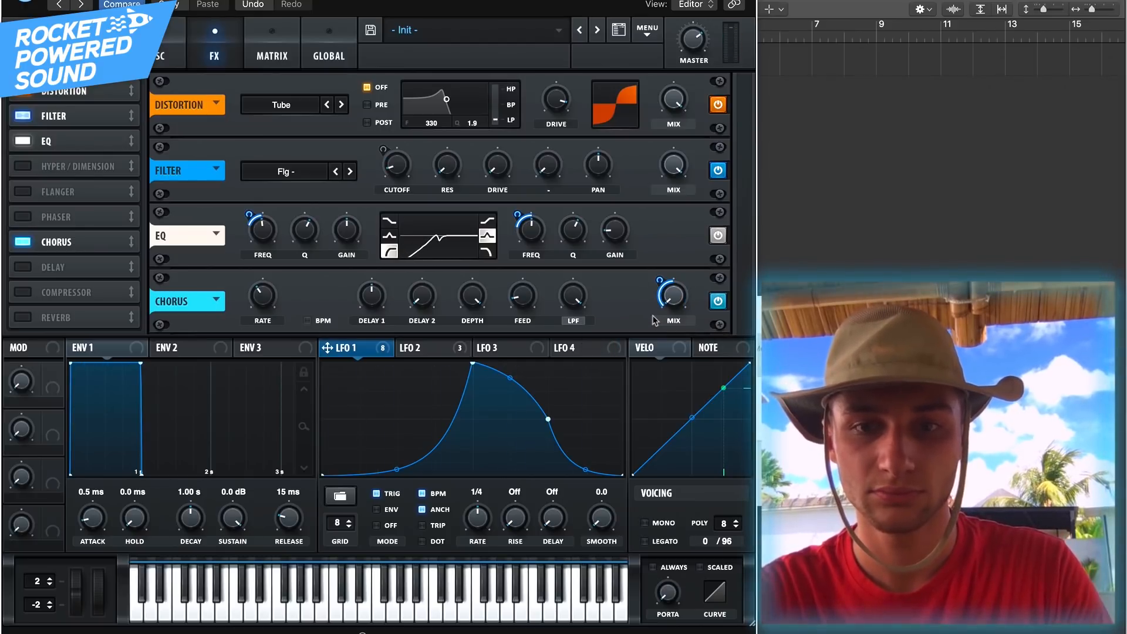
{"action": "left_click_drag", "start_coordinate": [94, 236], "coordinate": [122, 155]}
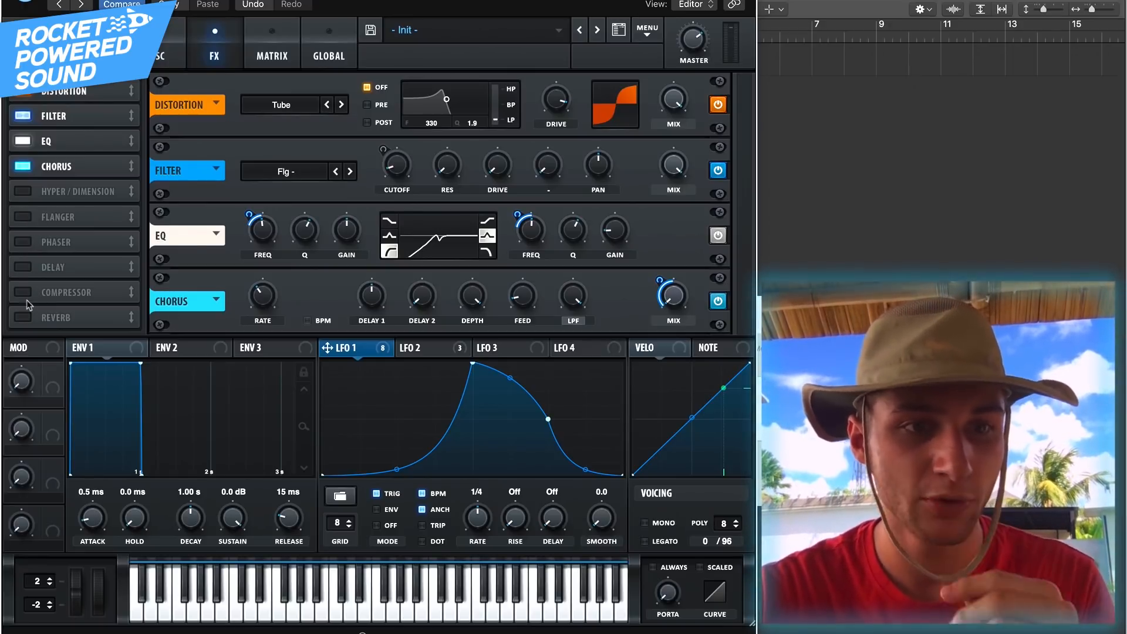
Step: Add the Compressor effect directly after Chorus in multiband mode with slightly raised makeup gain
{"action": "left_click", "coordinate": [49, 293]}
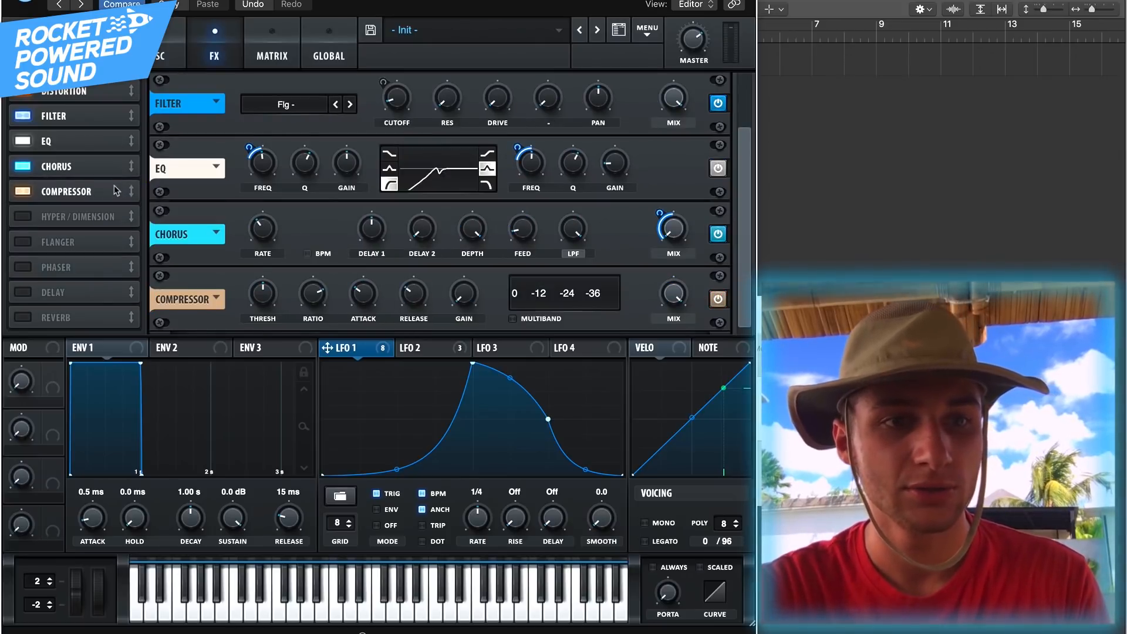
{"action": "left_click", "coordinate": [511, 320]}
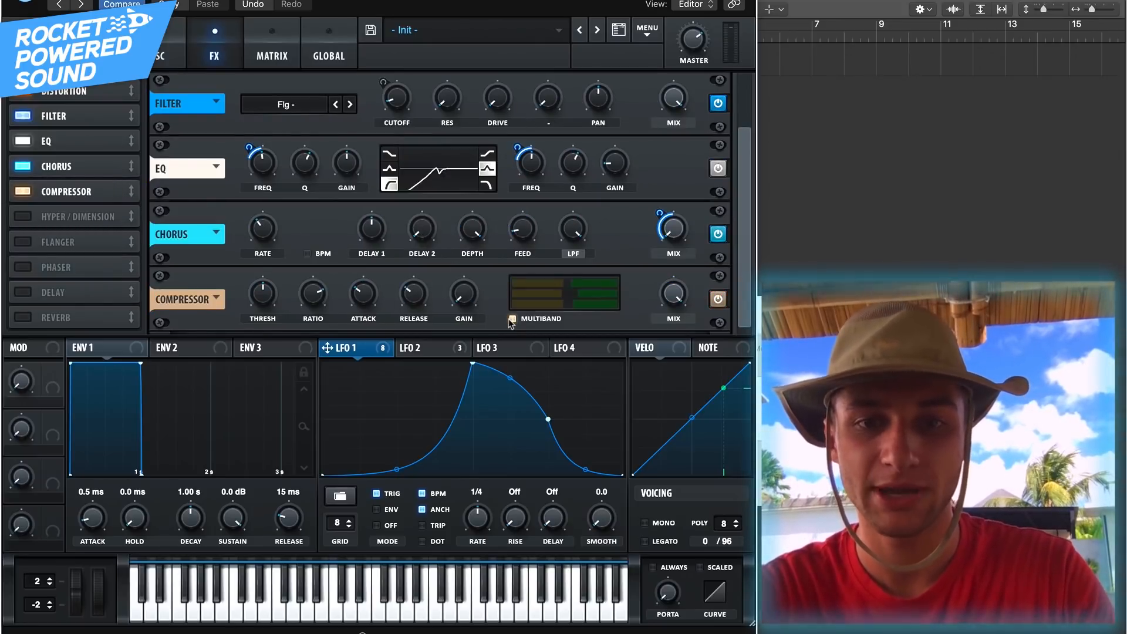
{"action": "left_click_drag", "start_coordinate": [470, 297], "coordinate": [486, 274]}
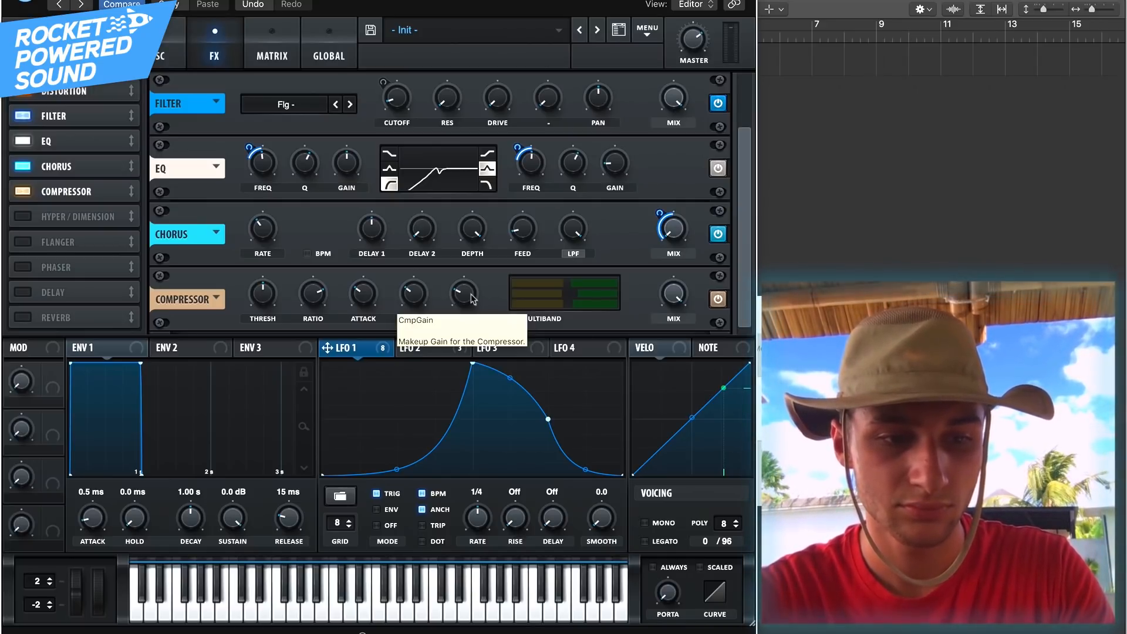
Step: Try other wavetable positions on oscillator A and review the modulation matrix
{"action": "left_click", "coordinate": [174, 55]}
{"action": "left_click", "coordinate": [223, 55]}
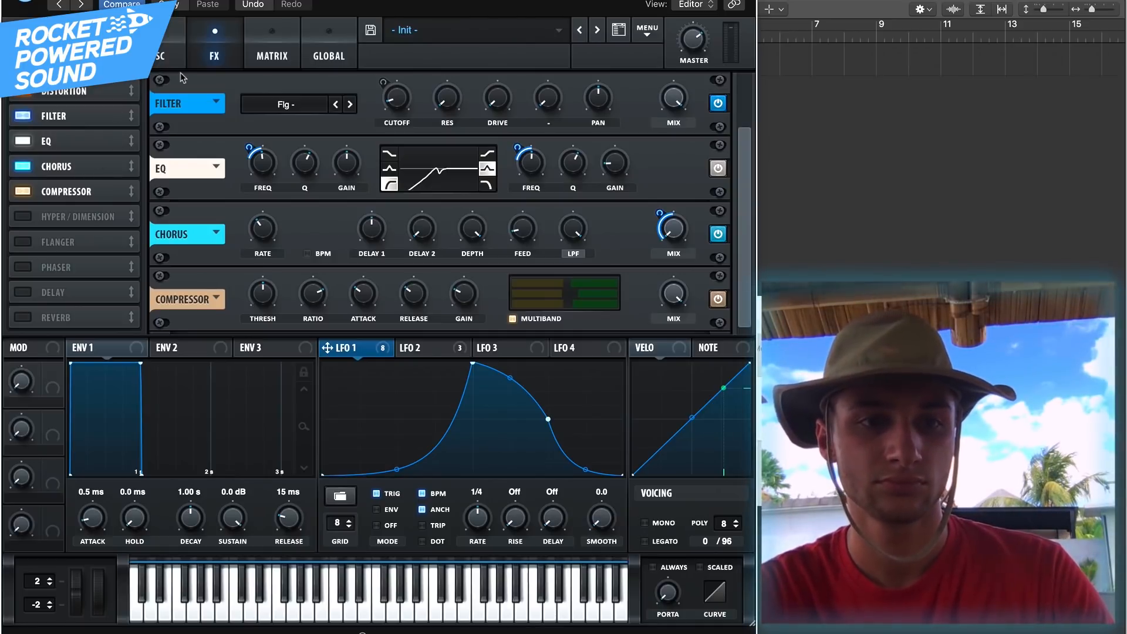
{"action": "left_click", "coordinate": [168, 57]}
{"action": "left_click", "coordinate": [522, 350]}
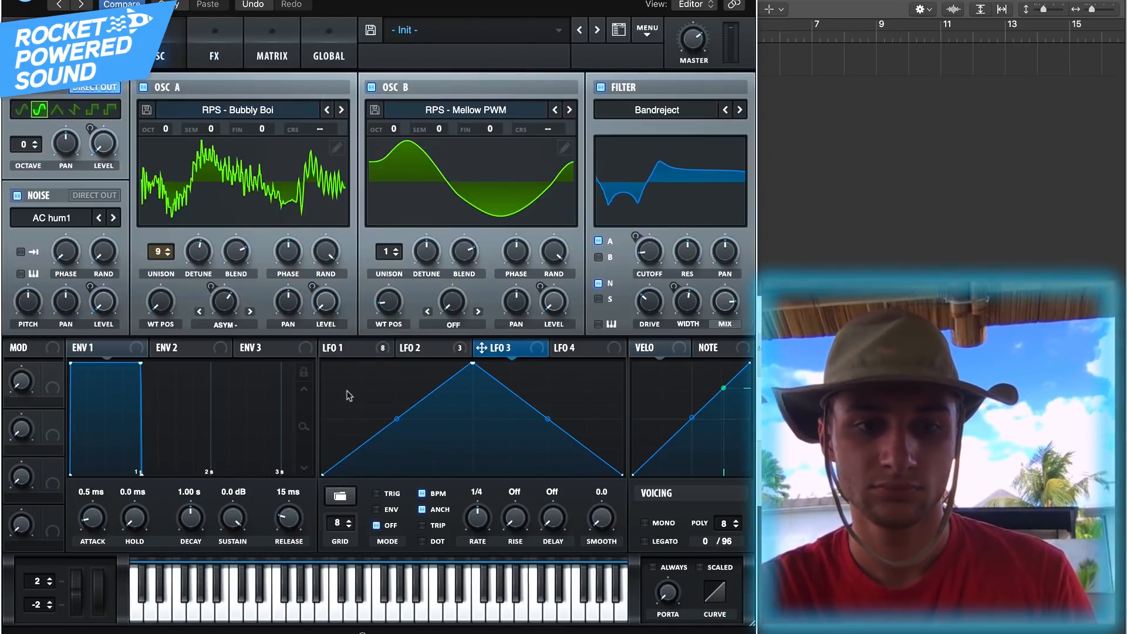
{"action": "left_click", "coordinate": [344, 348]}
{"action": "left_click_drag", "start_coordinate": [161, 304], "coordinate": [179, 293]}
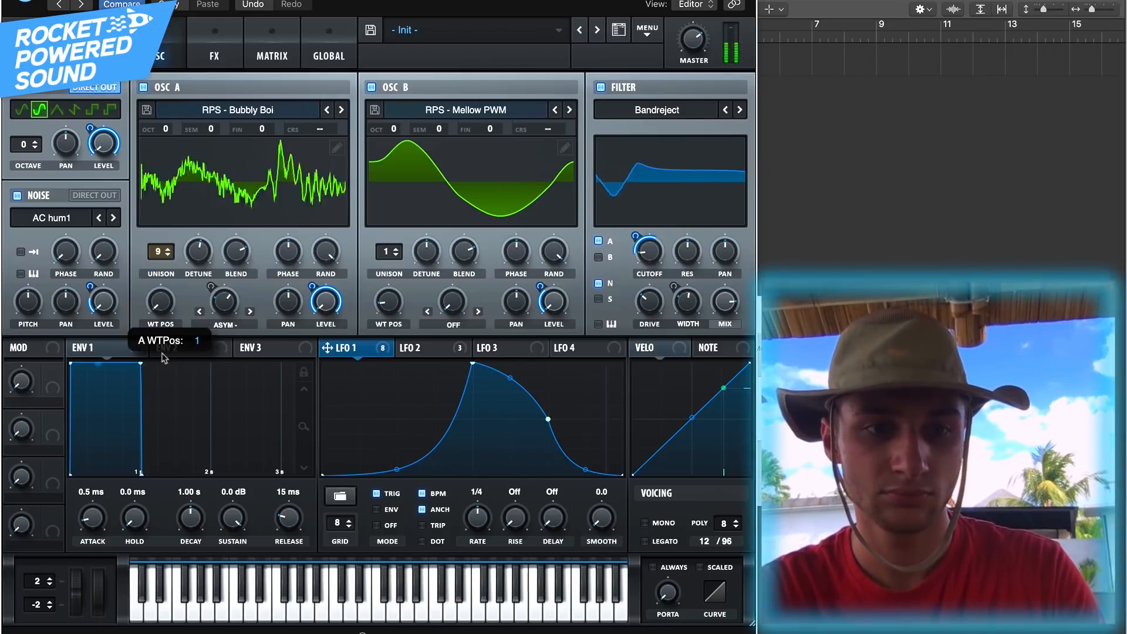
{"action": "left_click", "coordinate": [272, 56]}
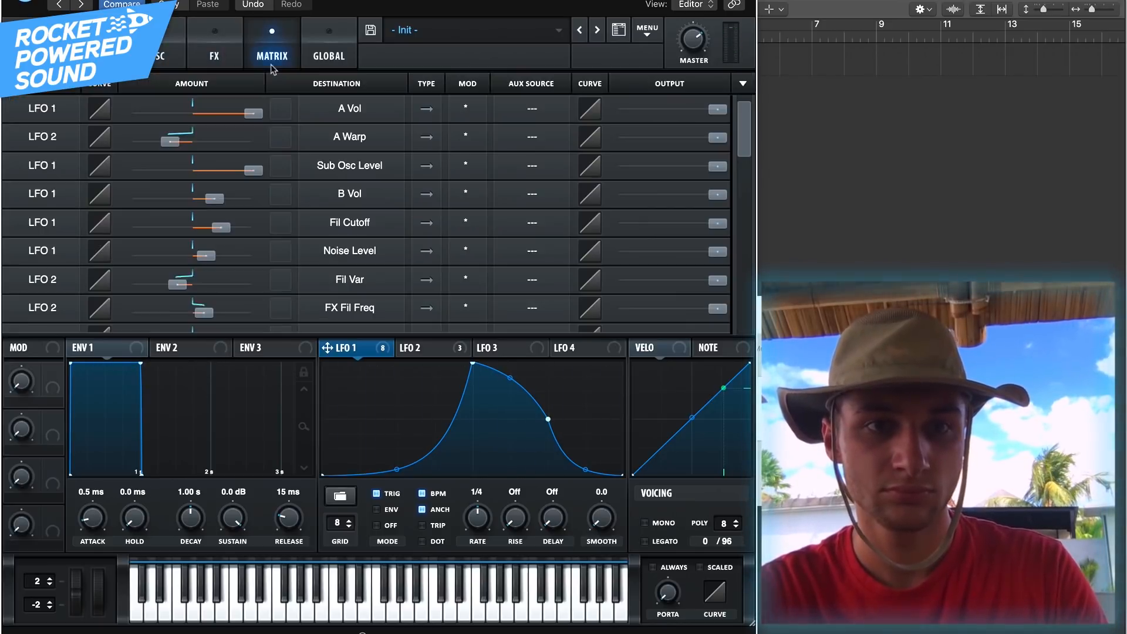
{"action": "left_click", "coordinate": [231, 57]}
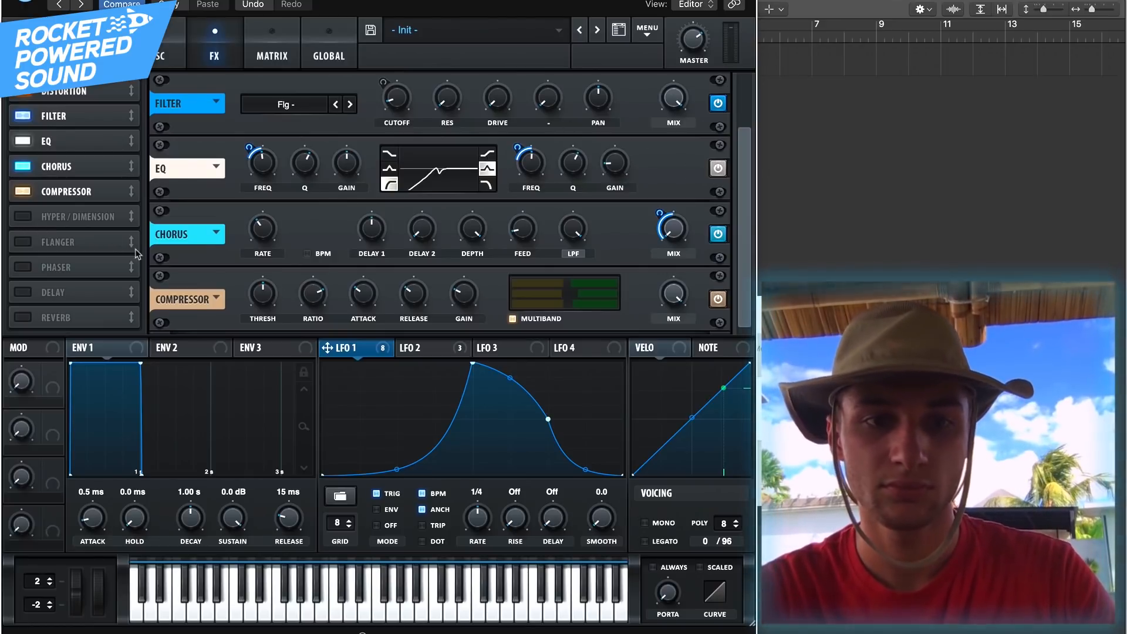
Step: Enable the Delay effect directly after Compressor and set its linked delay times to 62.56 ms
{"action": "left_click", "coordinate": [52, 293]}
{"action": "left_click_drag", "start_coordinate": [53, 292], "coordinate": [68, 217]}
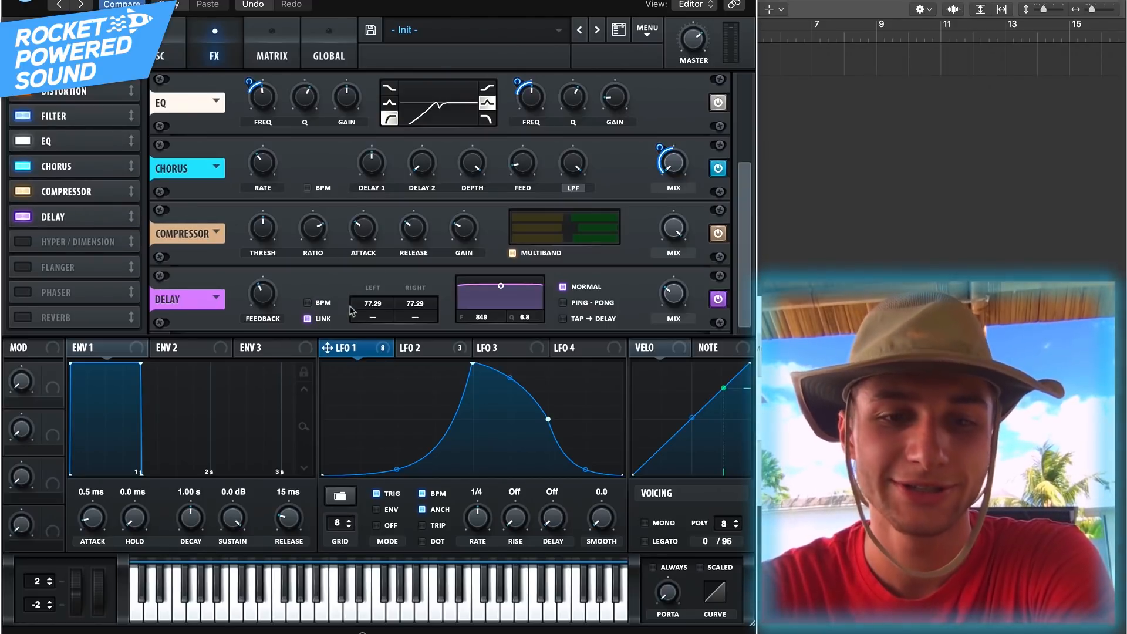
{"action": "left_click_drag", "start_coordinate": [371, 303], "coordinate": [371, 306]}
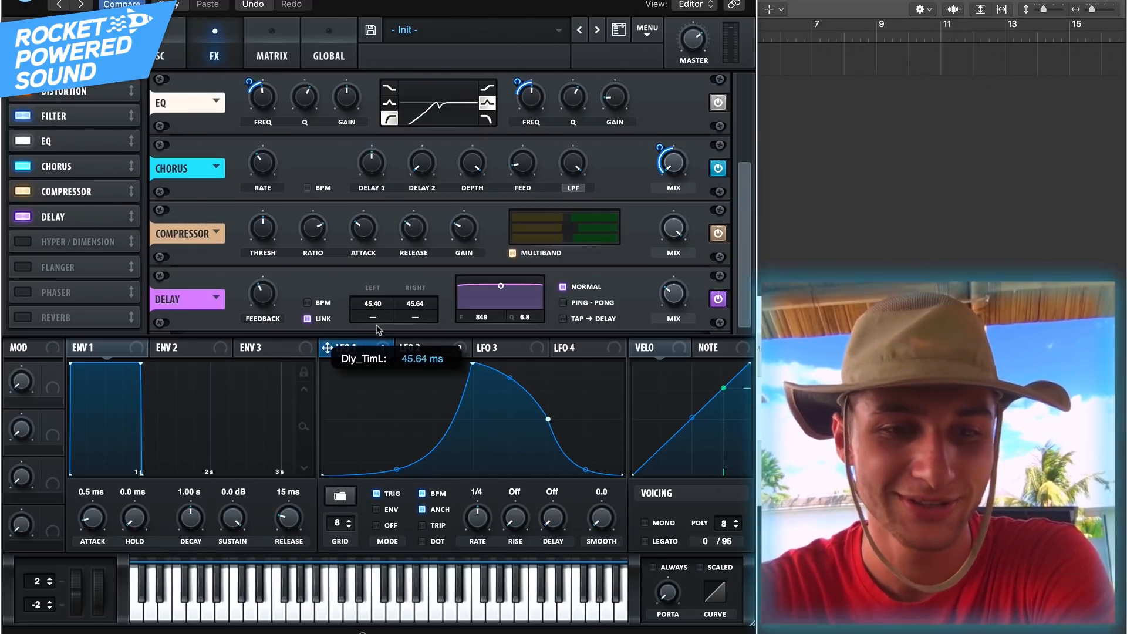
{"action": "left_click_drag", "start_coordinate": [376, 325], "coordinate": [374, 318]}
Step: Set the Delay to ping-pong mode, shape its filter to about 1133 Hz with a Q of 0.8, and lower its mix
{"action": "left_click", "coordinate": [563, 303]}
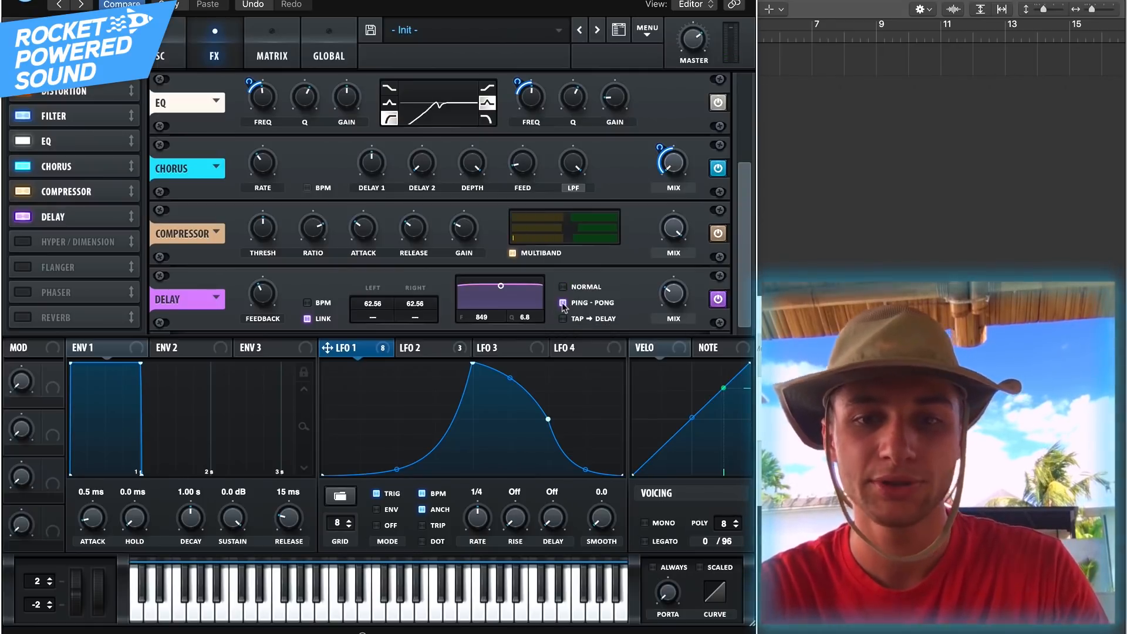
{"action": "left_click_drag", "start_coordinate": [501, 290], "coordinate": [506, 322]}
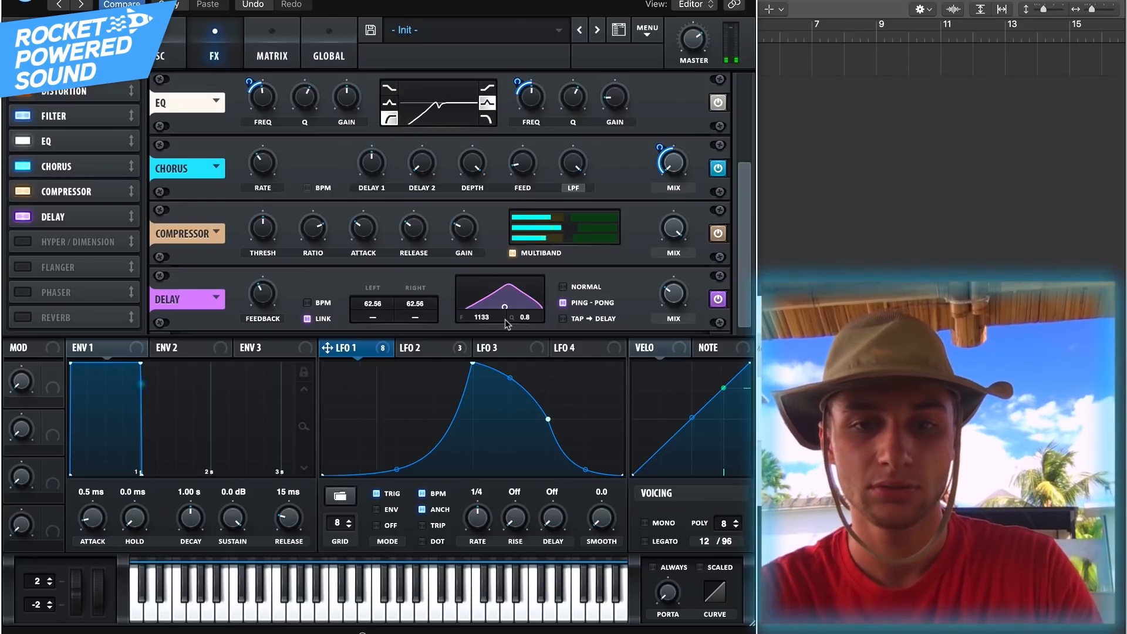
{"action": "left_click_drag", "start_coordinate": [670, 295], "coordinate": [690, 348]}
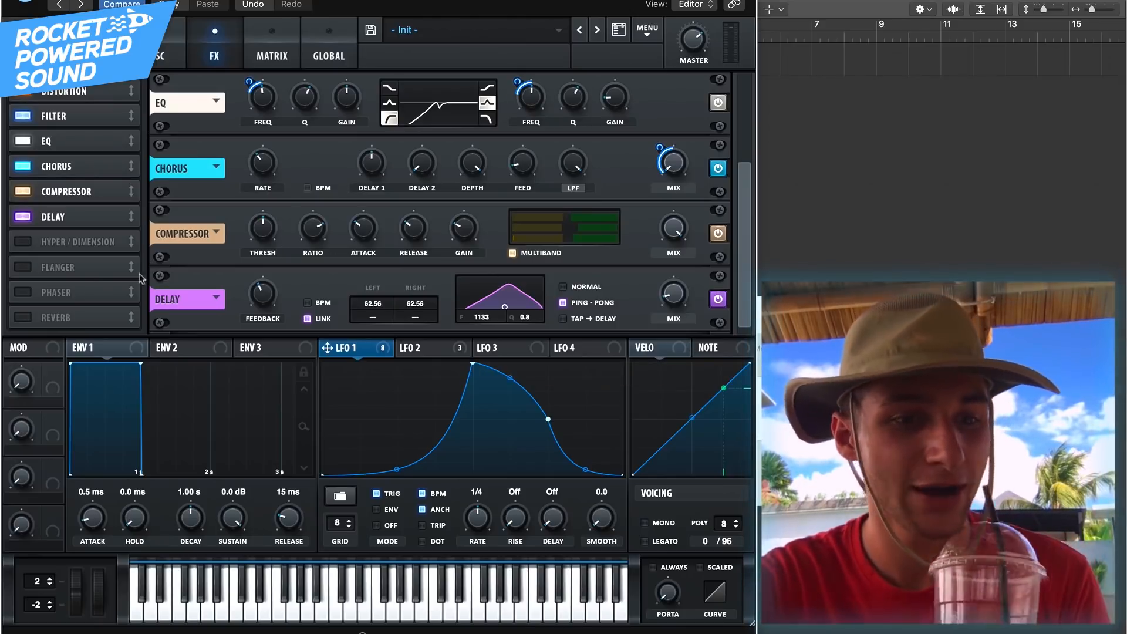
Step: Enable Hyper / Dimension after Delay with the Hyper mix at zero, a smaller Dimension size, and a slightly raised Dimension mix
{"action": "left_click", "coordinate": [23, 242]}
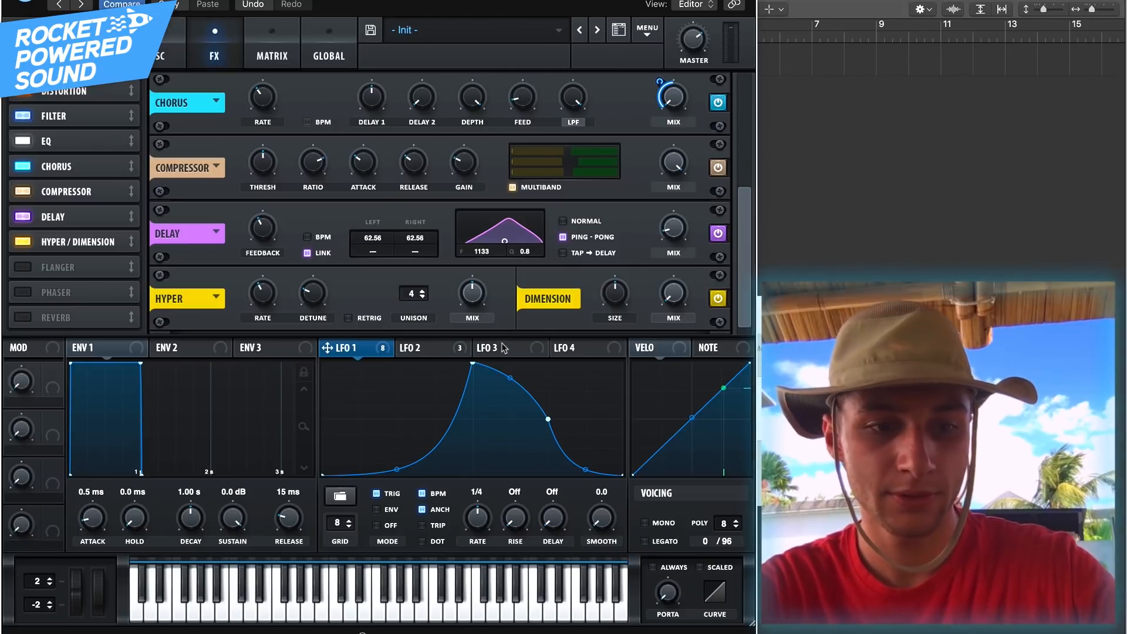
{"action": "left_click_drag", "start_coordinate": [477, 301], "coordinate": [475, 326]}
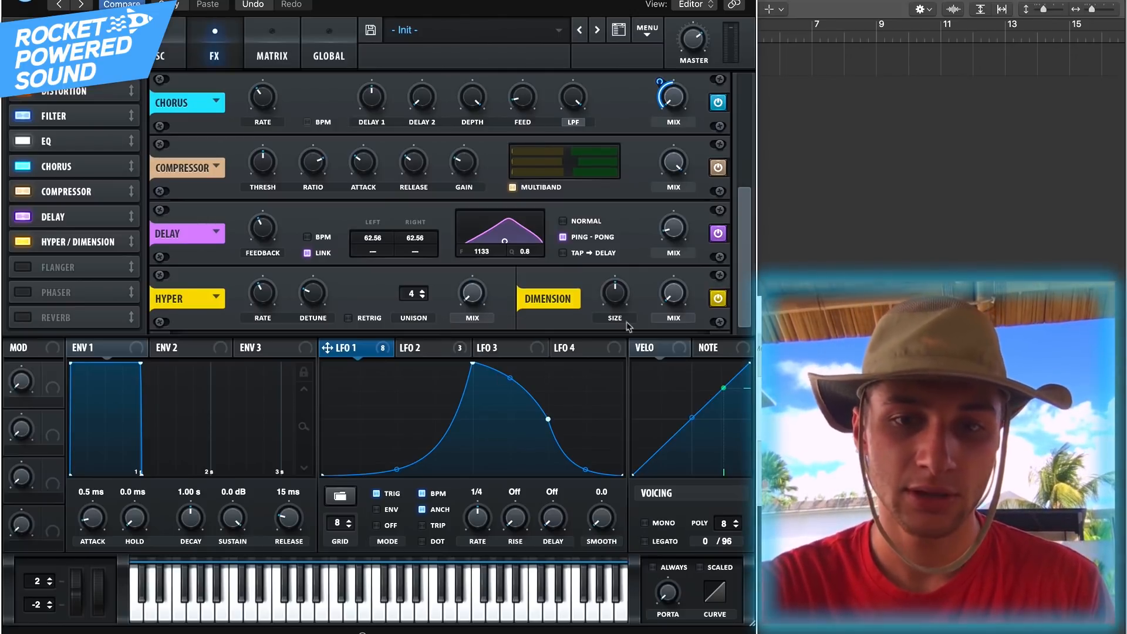
{"action": "left_click_drag", "start_coordinate": [615, 293], "coordinate": [595, 328]}
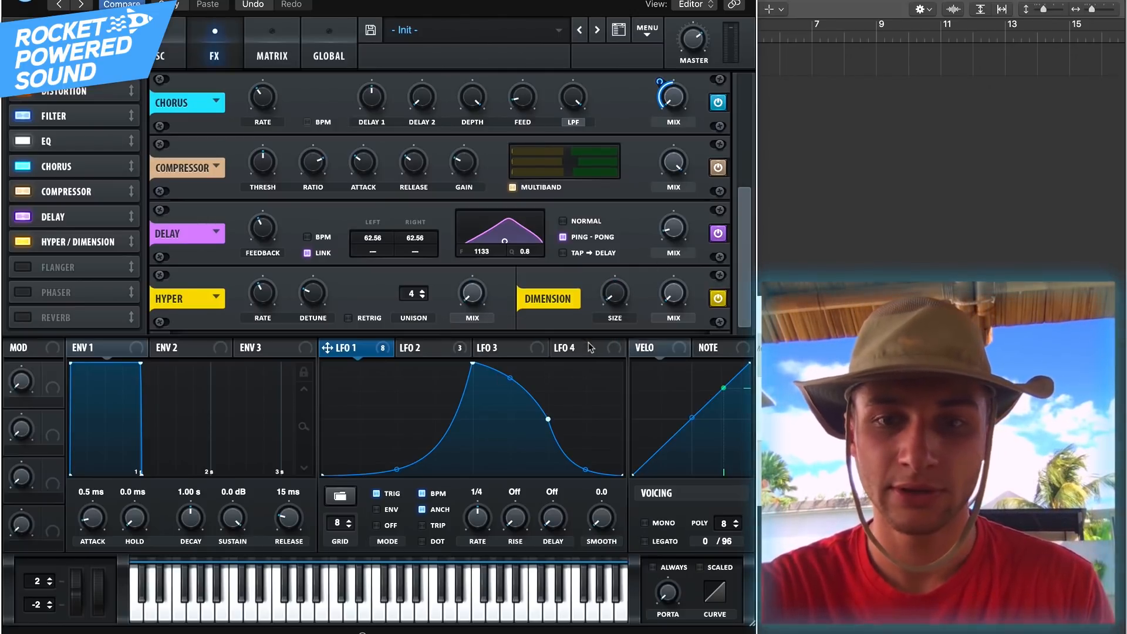
{"action": "left_click_drag", "start_coordinate": [673, 293], "coordinate": [684, 273]}
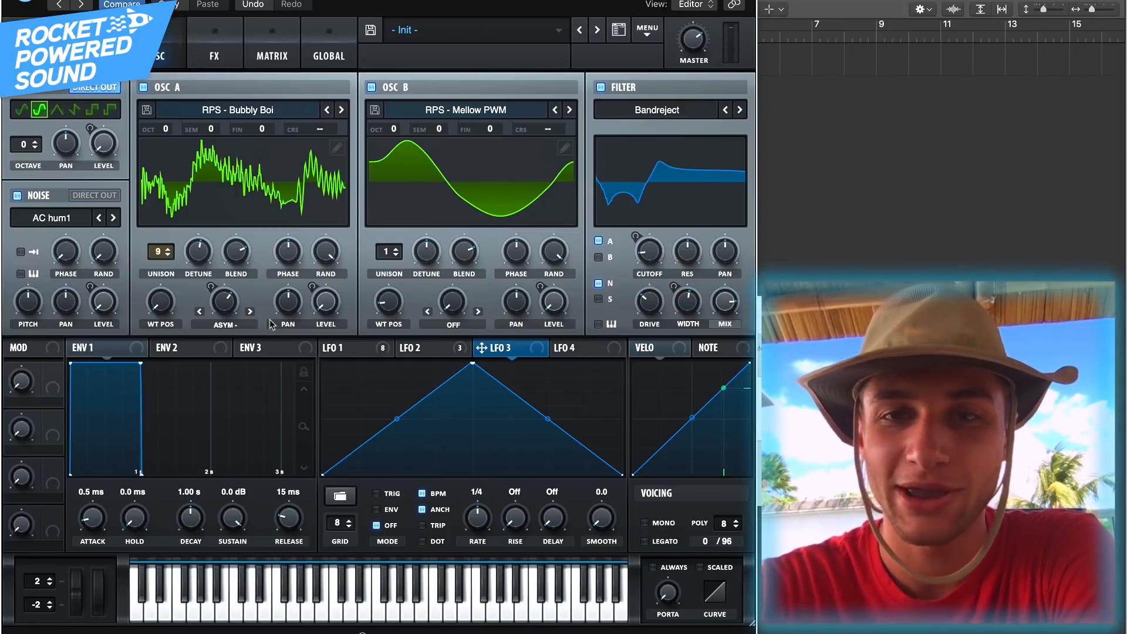
Step: Assign LFO 3 to oscillator A's WT Pos and shape it in Trig mode with a peak at a quarter of the cycle and a concave fall
{"action": "left_click_drag", "start_coordinate": [332, 348], "coordinate": [160, 301]}
{"action": "left_click_drag", "start_coordinate": [472, 365], "coordinate": [396, 364]}
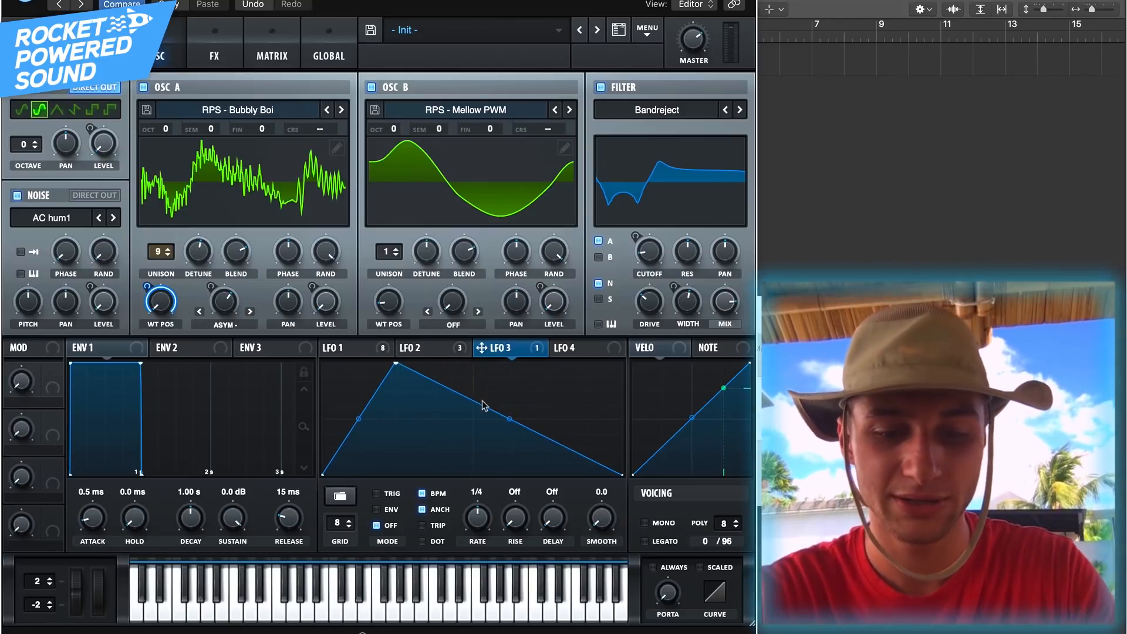
{"action": "key", "text": "space"}
{"action": "left_click_drag", "start_coordinate": [515, 421], "coordinate": [476, 504]}
{"action": "left_click", "coordinate": [390, 494]}
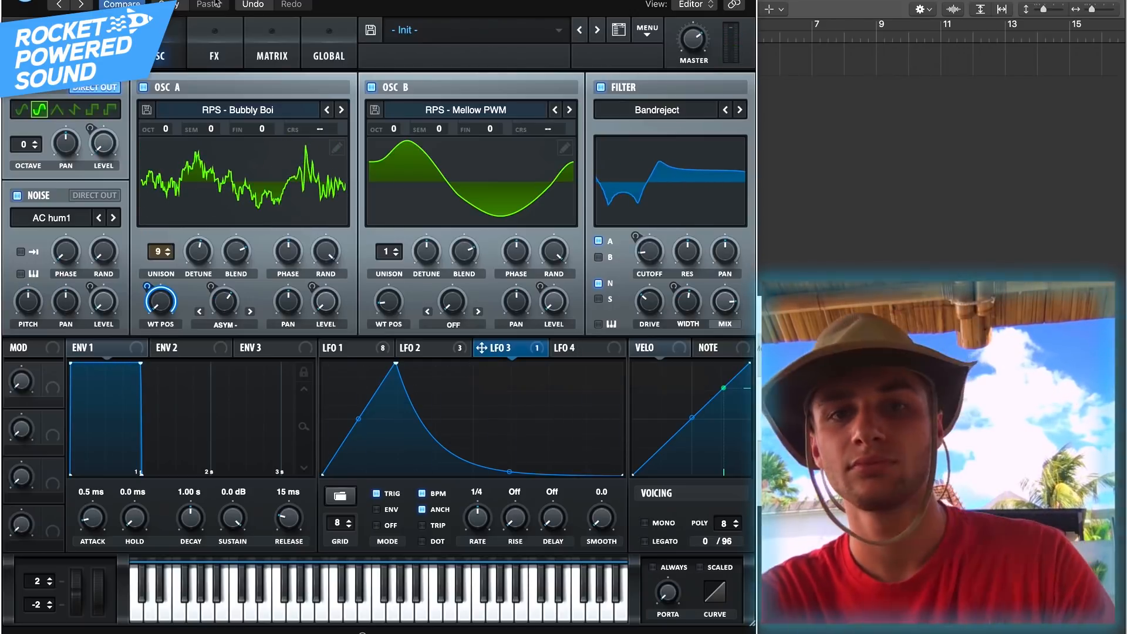
Step: Set LFO 4 as the modulation source in the first free row of the modulation matrix
{"action": "left_click", "coordinate": [216, 41]}
{"action": "left_click", "coordinate": [281, 52]}
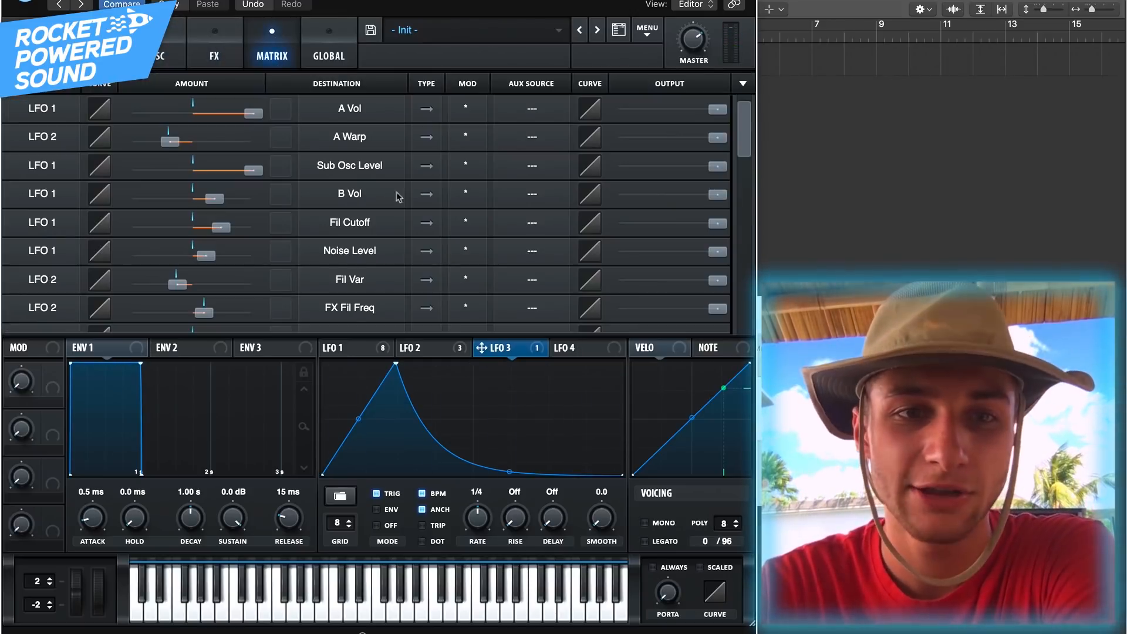
{"action": "scroll", "coordinate": [339, 156], "scroll_direction": "down", "scroll_amount": 6}
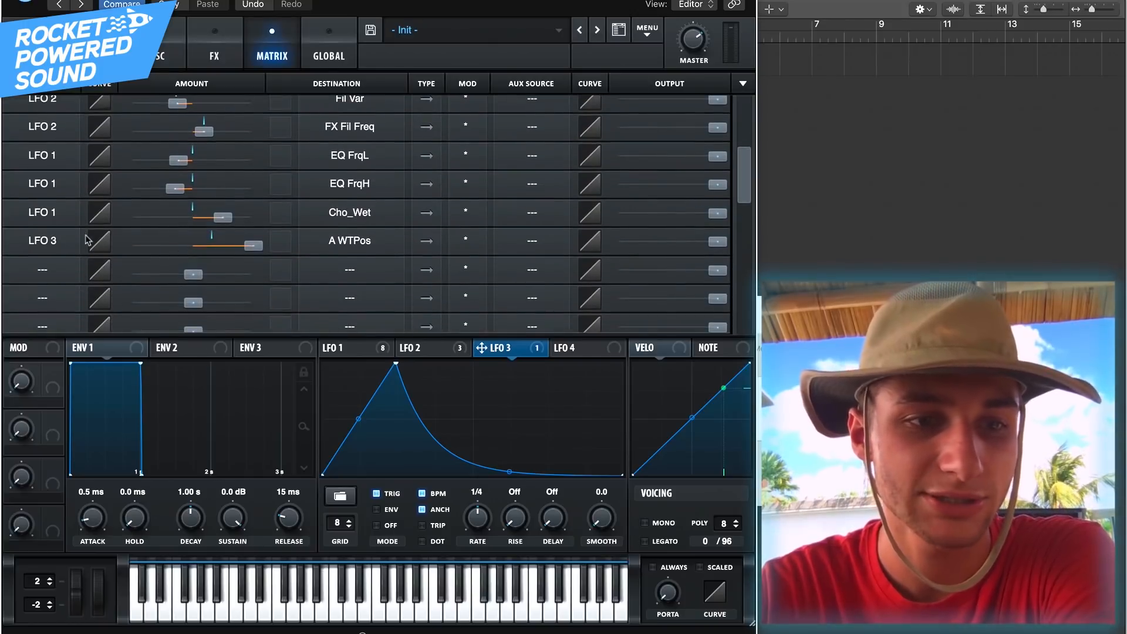
{"action": "left_click", "coordinate": [42, 266]}
{"action": "left_click", "coordinate": [41, 376]}
Step: Shape LFO 4 as a flat half-height line with a slight rounded bump across the first half of the cycle
{"action": "left_click", "coordinate": [528, 348]}
{"action": "left_click_drag", "start_coordinate": [474, 365], "coordinate": [475, 419]}
{"action": "left_click_drag", "start_coordinate": [623, 474], "coordinate": [623, 420]}
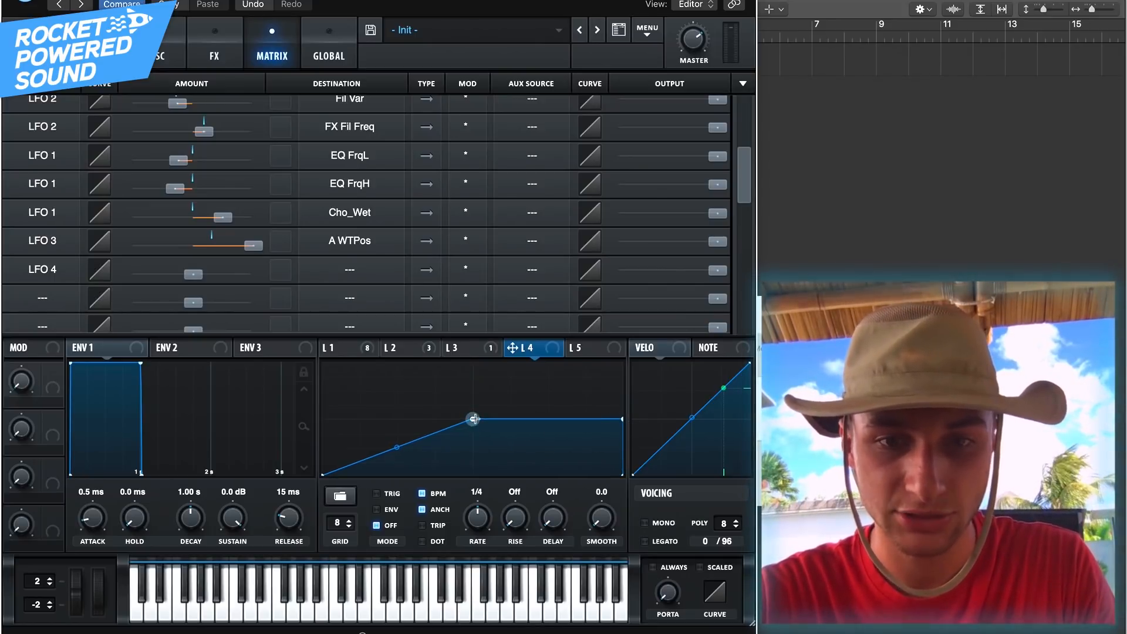
{"action": "left_click_drag", "start_coordinate": [323, 474], "coordinate": [322, 419]}
{"action": "left_click_drag", "start_coordinate": [402, 416], "coordinate": [361, 432]}
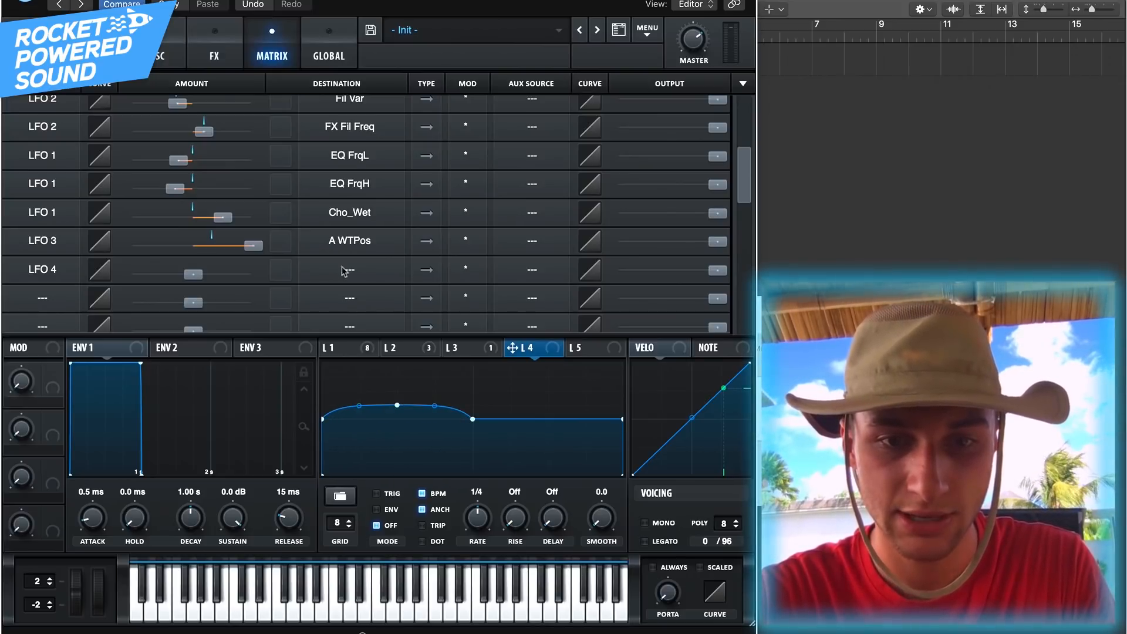
Step: Route LFO 4 to the global master tuning (Mast.Tun) with a tiny positive amount and a bidirectional modulation type
{"action": "left_click_drag", "start_coordinate": [244, 275], "coordinate": [246, 275]}
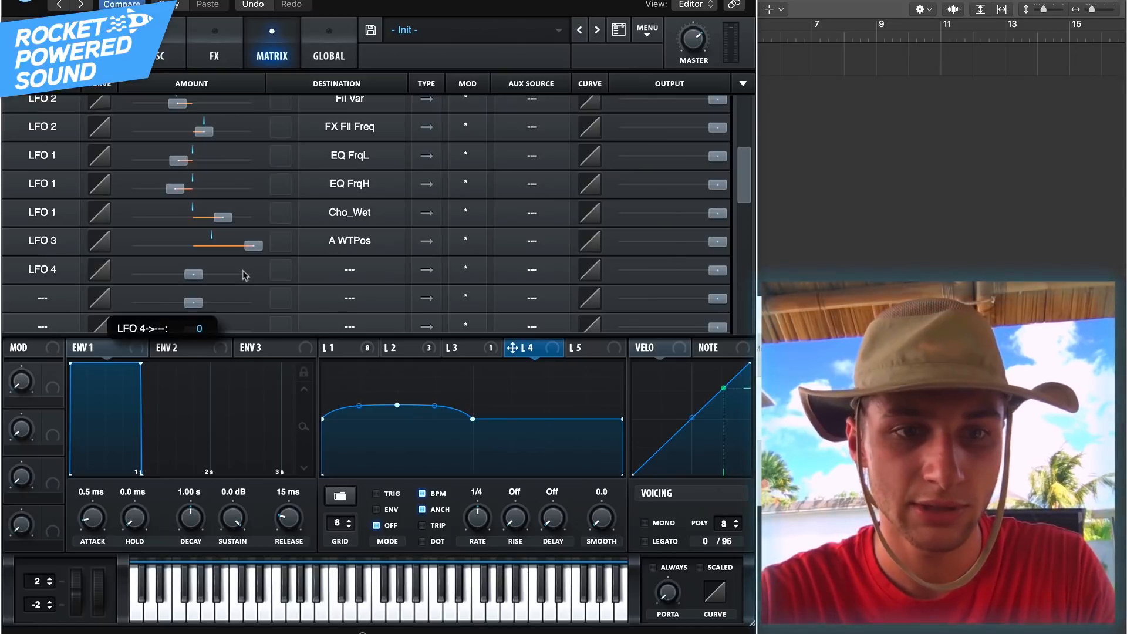
{"action": "left_click", "coordinate": [353, 273]}
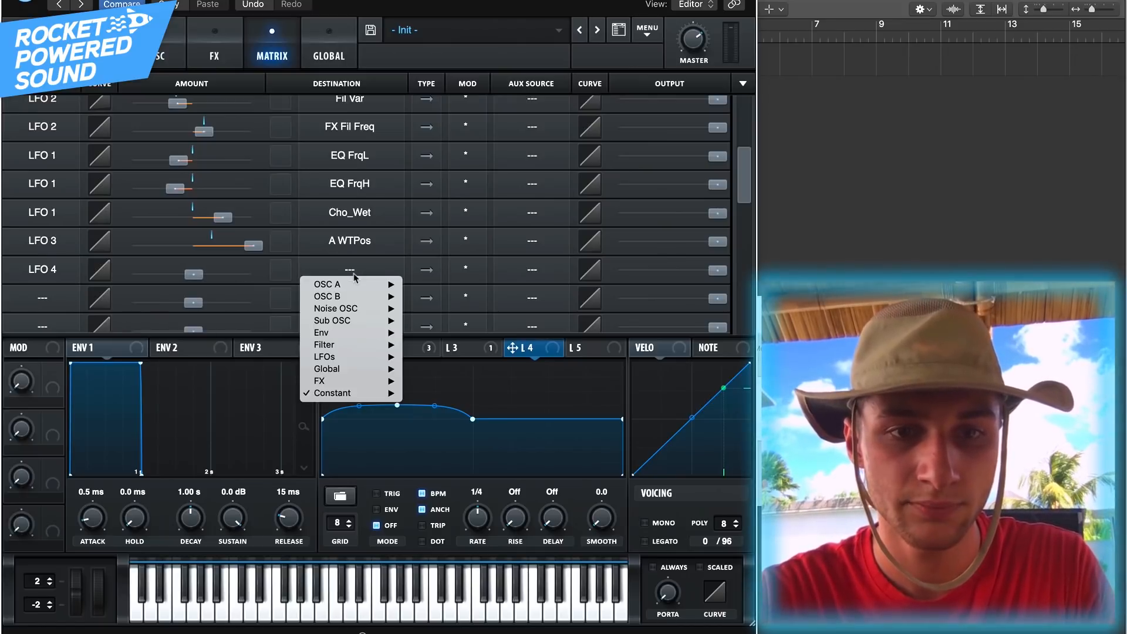
{"action": "mouse_move", "coordinate": [376, 369]}
{"action": "left_click", "coordinate": [450, 369]}
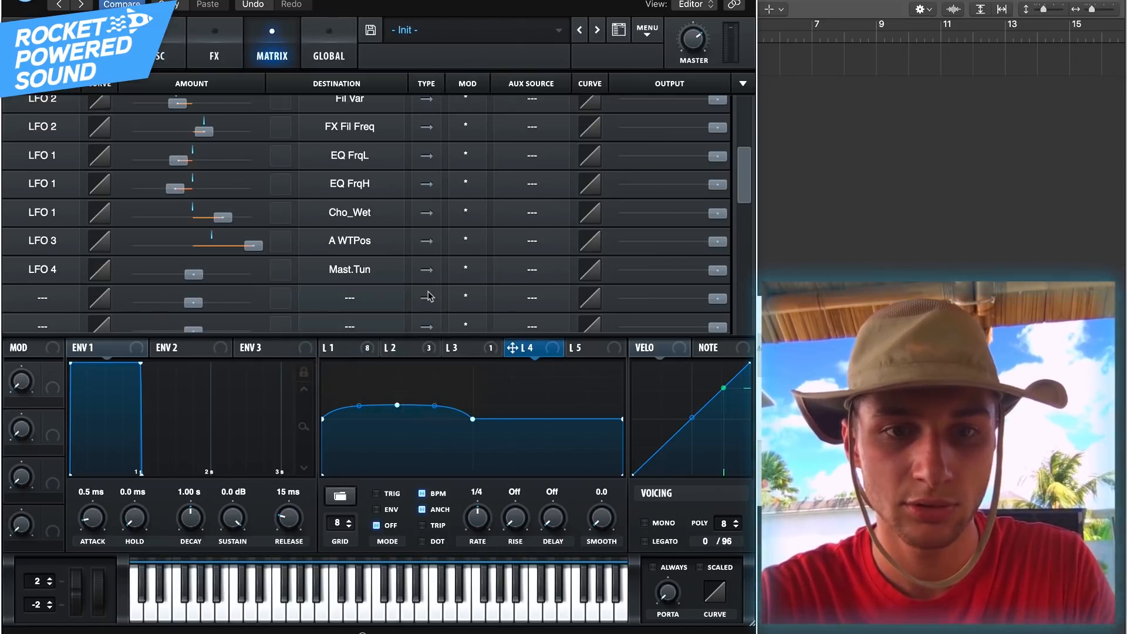
{"action": "left_click", "coordinate": [427, 270]}
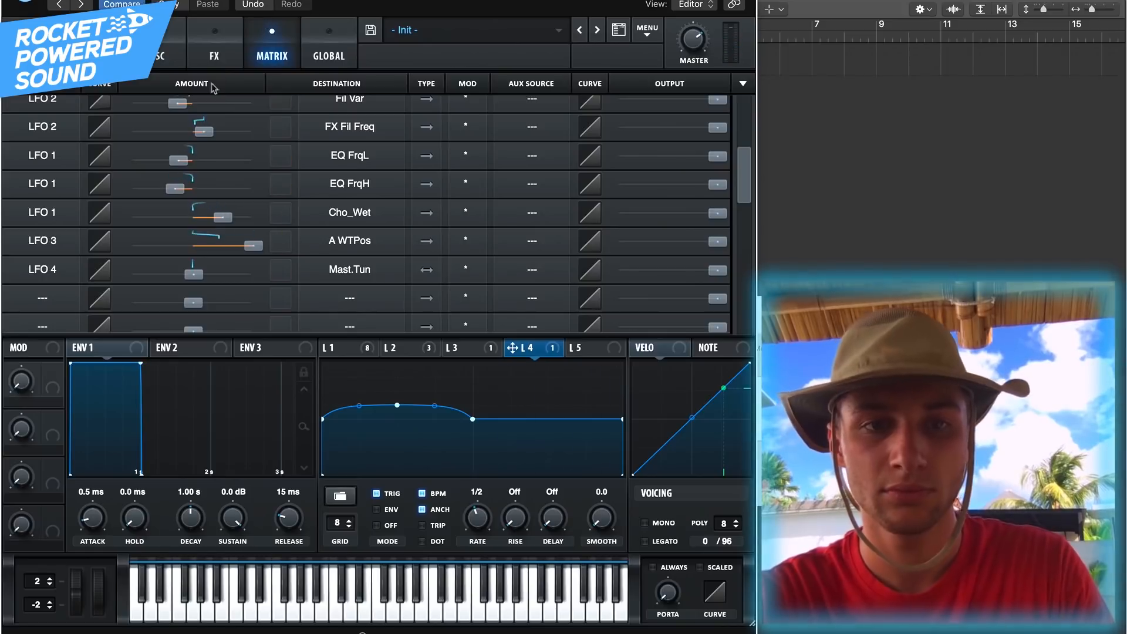
Step: Move LFO 1's peak earlier, from the middle to about a third of the cycle
{"action": "left_click", "coordinate": [168, 54]}
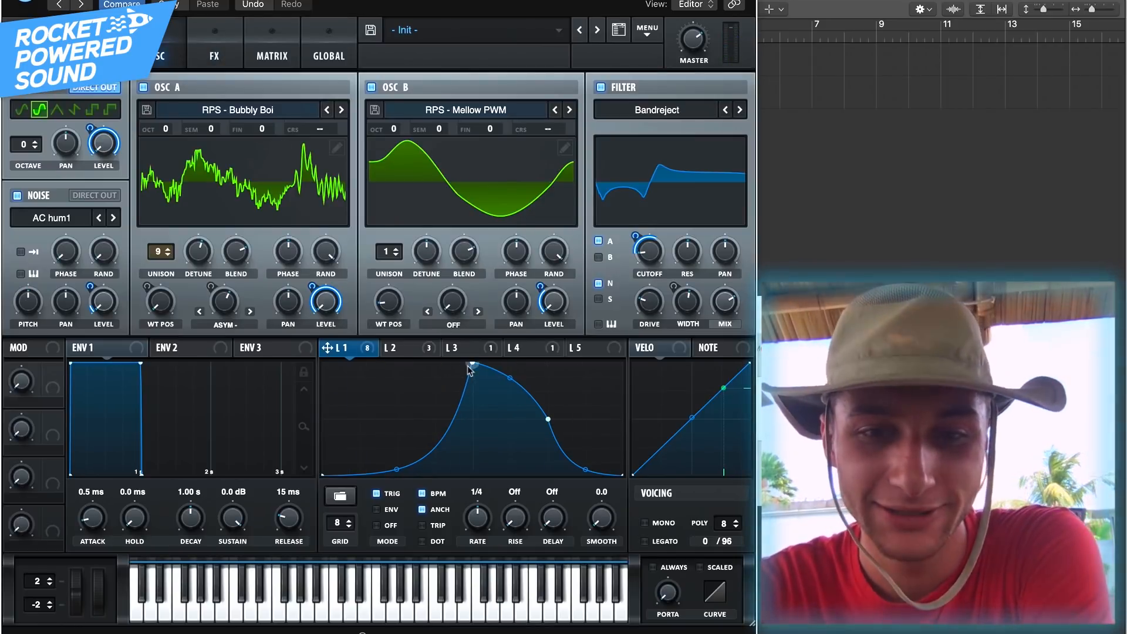
{"action": "left_click_drag", "start_coordinate": [469, 366], "coordinate": [401, 335]}
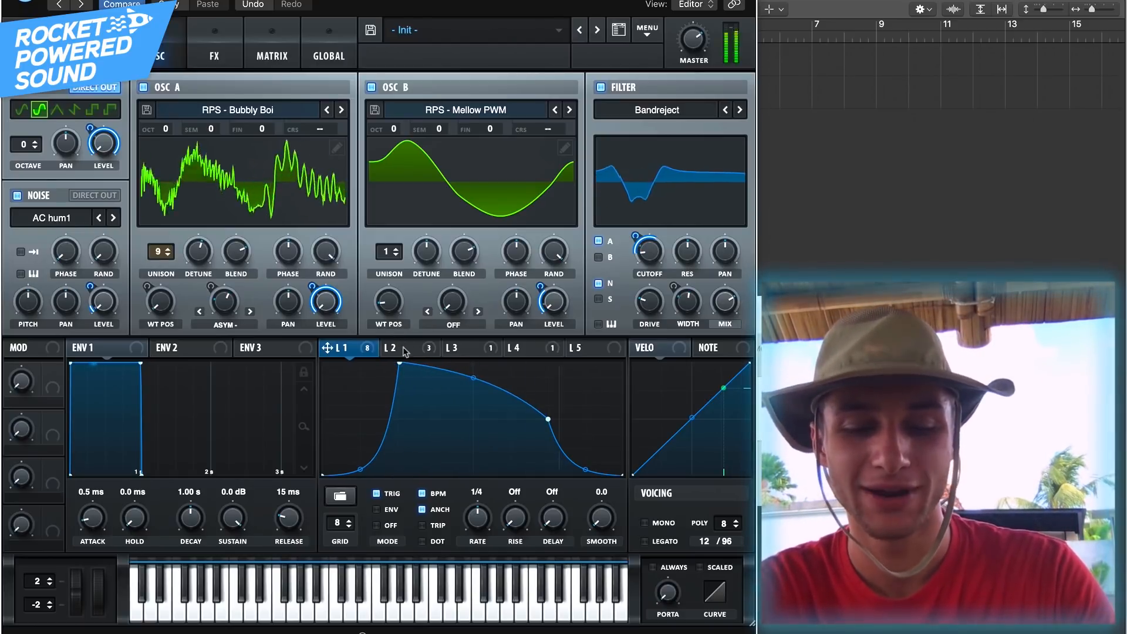
{"action": "left_click_drag", "start_coordinate": [400, 363], "coordinate": [418, 362]}
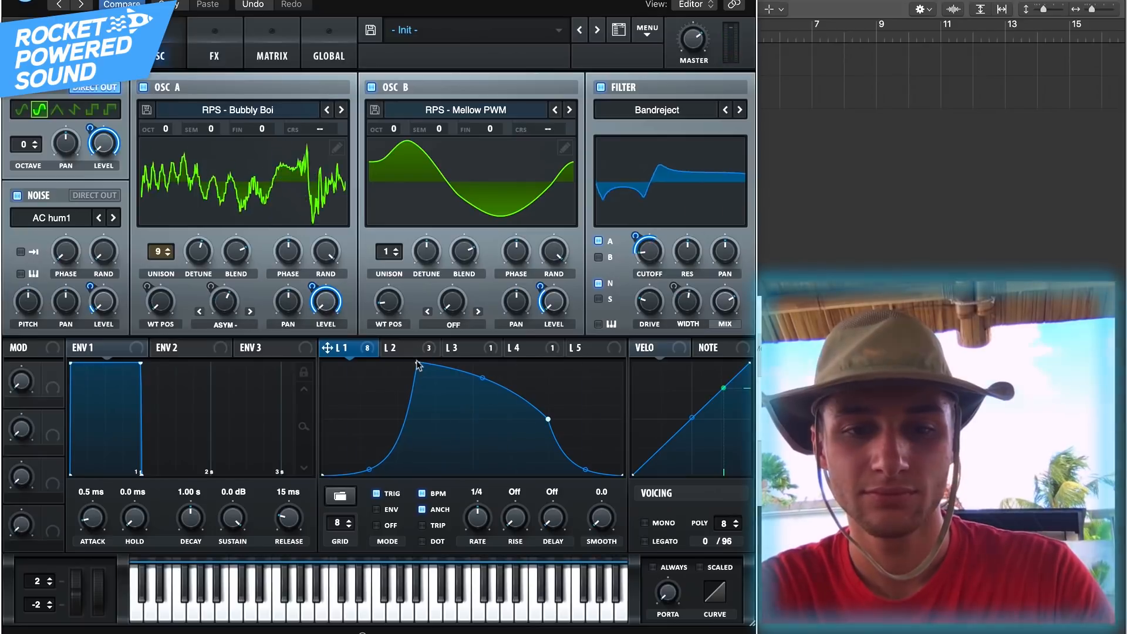
Step: Shift LFO 1's peak to a quarter of the cycle and raise the gain of the EQ effect's low band
{"action": "left_click", "coordinate": [222, 56]}
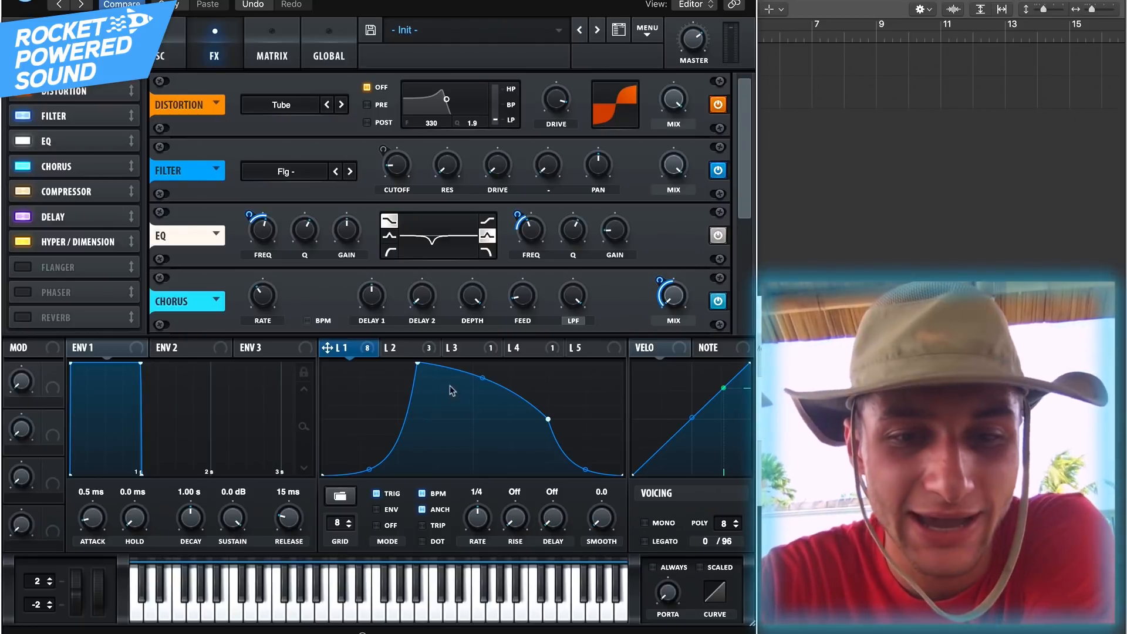
{"action": "left_click_drag", "start_coordinate": [372, 353], "coordinate": [395, 353]}
{"action": "left_click_drag", "start_coordinate": [347, 231], "coordinate": [405, 172]}
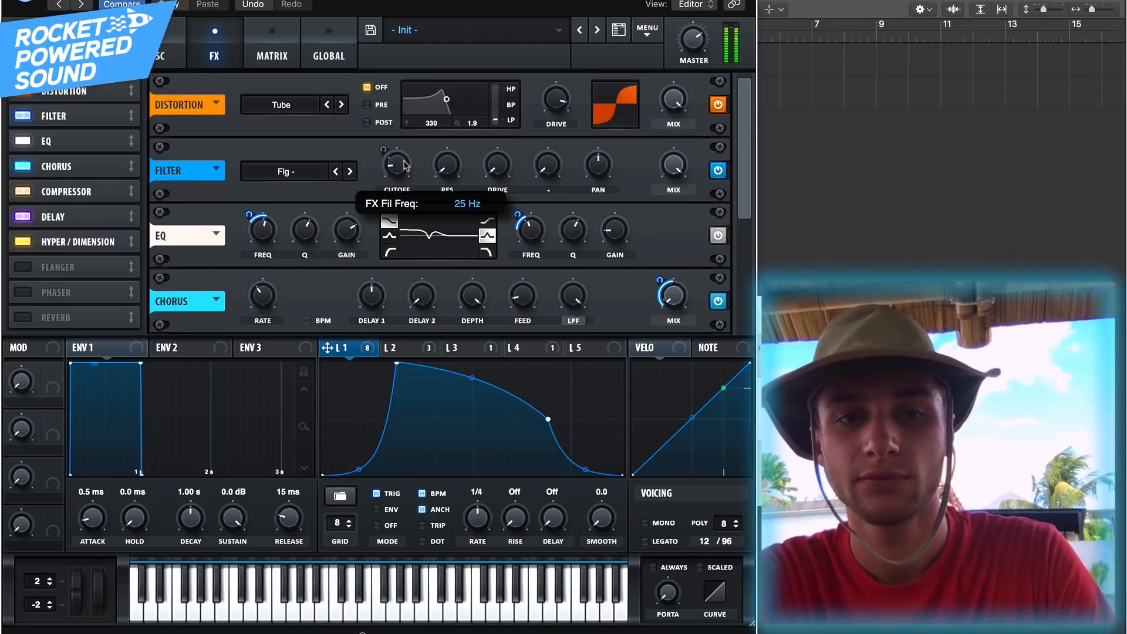